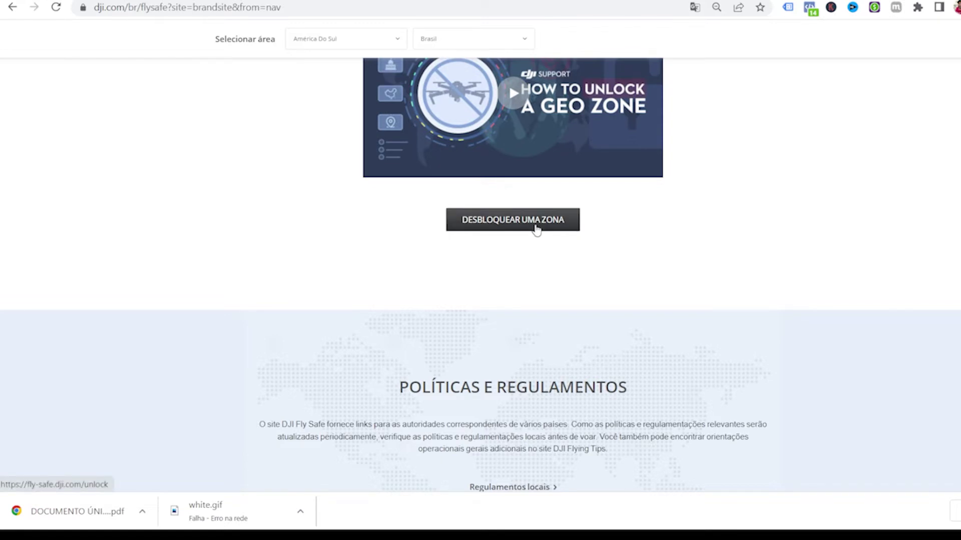
Open the request page for unlocking a zone and log in to the DJI account with its saved credentials
{"action": "left_click", "coordinate": [536, 229]}
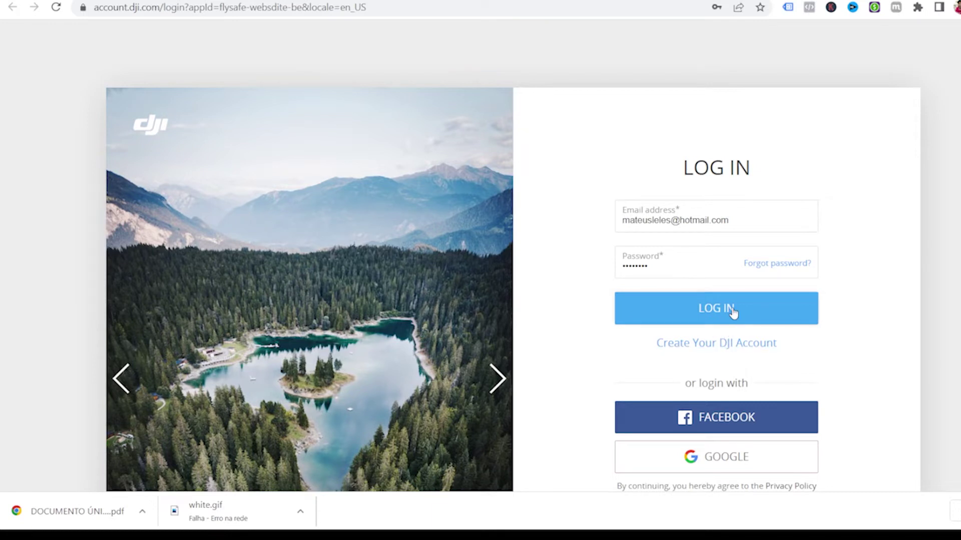
{"action": "left_click", "coordinate": [734, 311]}
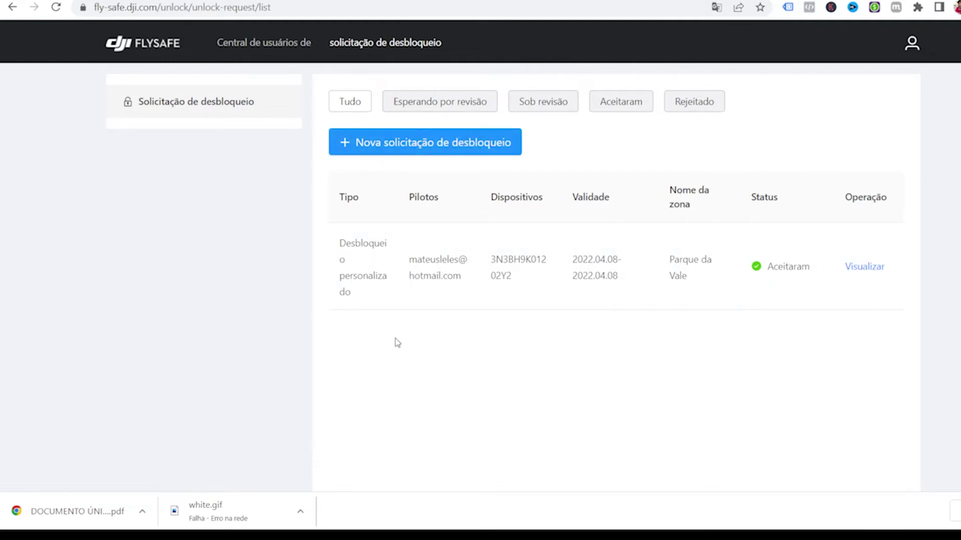
Start a new unlock request and accept the terms in the unlock request notice
{"action": "left_click", "coordinate": [412, 145]}
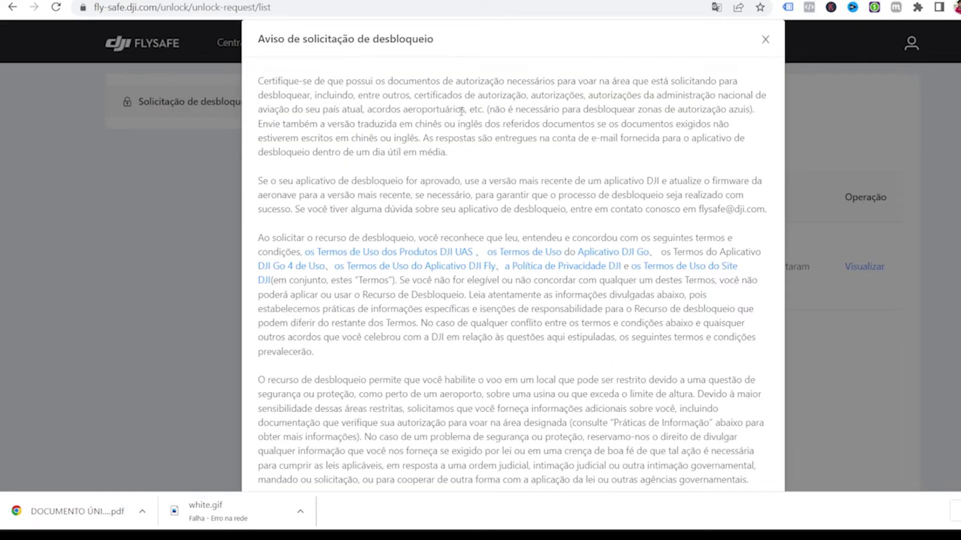
{"action": "scroll", "coordinate": [461, 111], "scroll_direction": "down", "scroll_amount": 8}
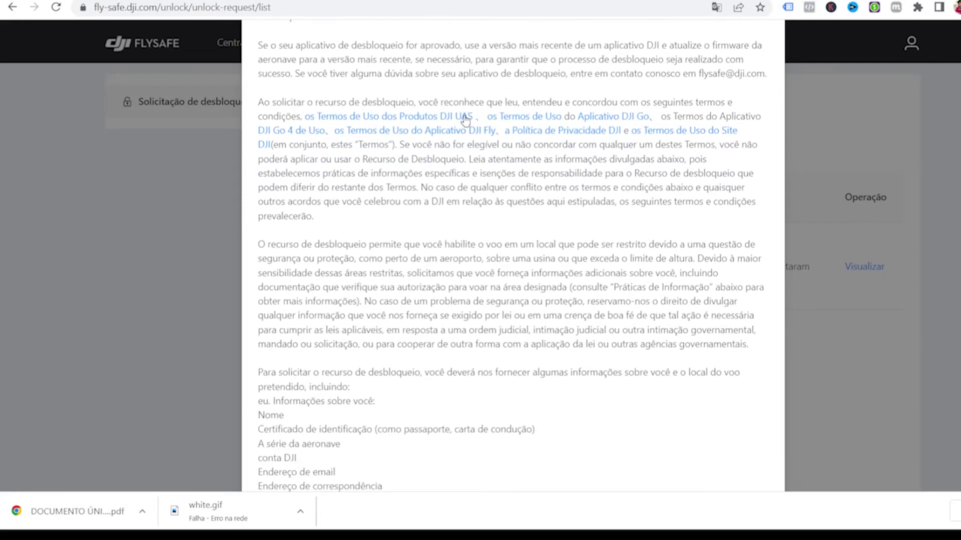
{"action": "scroll", "coordinate": [468, 119], "scroll_direction": "down", "scroll_amount": 5}
{"action": "scroll", "coordinate": [470, 123], "scroll_direction": "down", "scroll_amount": 3}
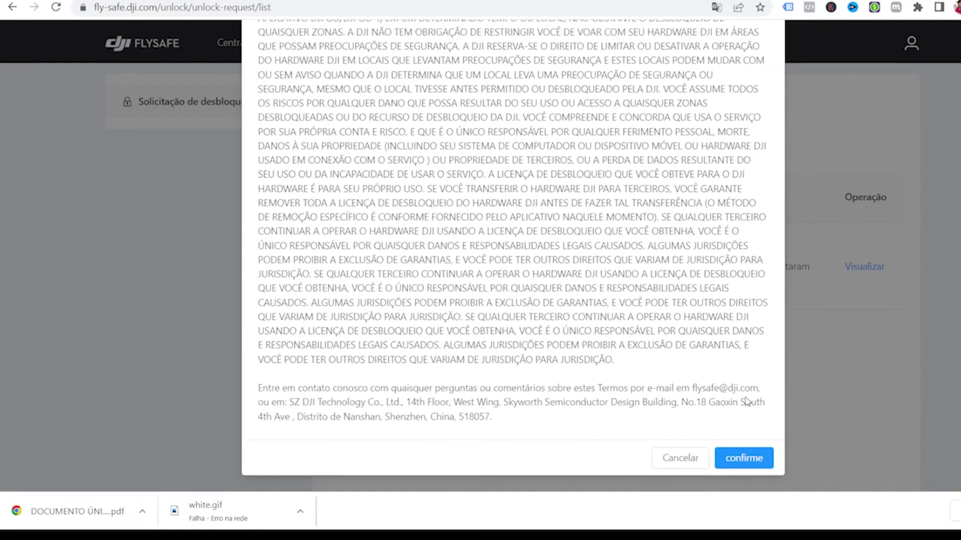
{"action": "left_click", "coordinate": [743, 459]}
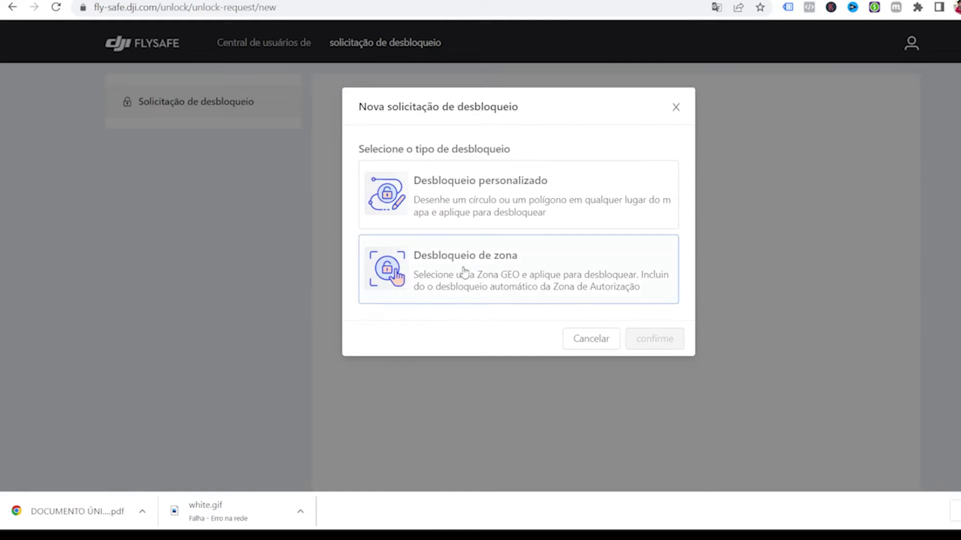
Choose custom unlocking (Desbloqueio personalizado) as the type of the new request and confirm it
{"action": "left_click", "coordinate": [444, 195]}
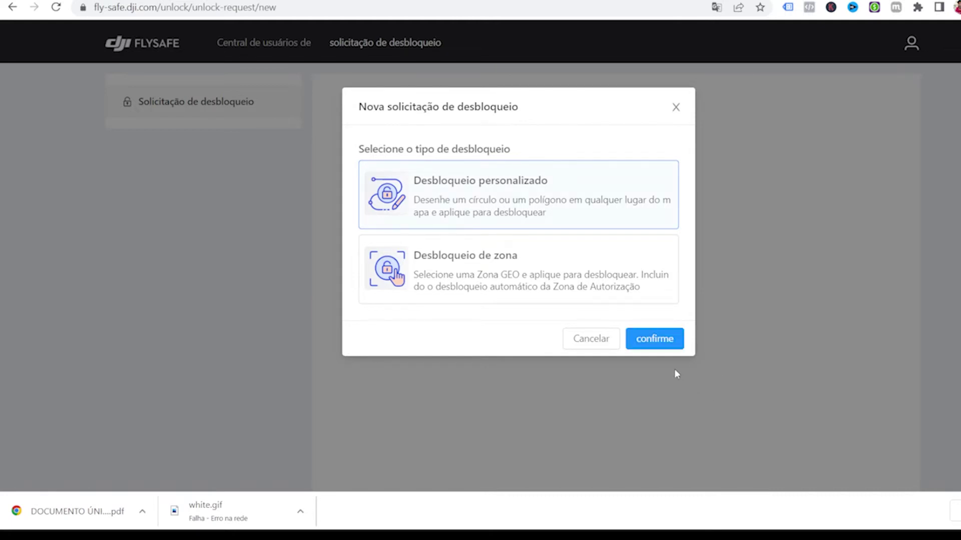
{"action": "left_click", "coordinate": [642, 336]}
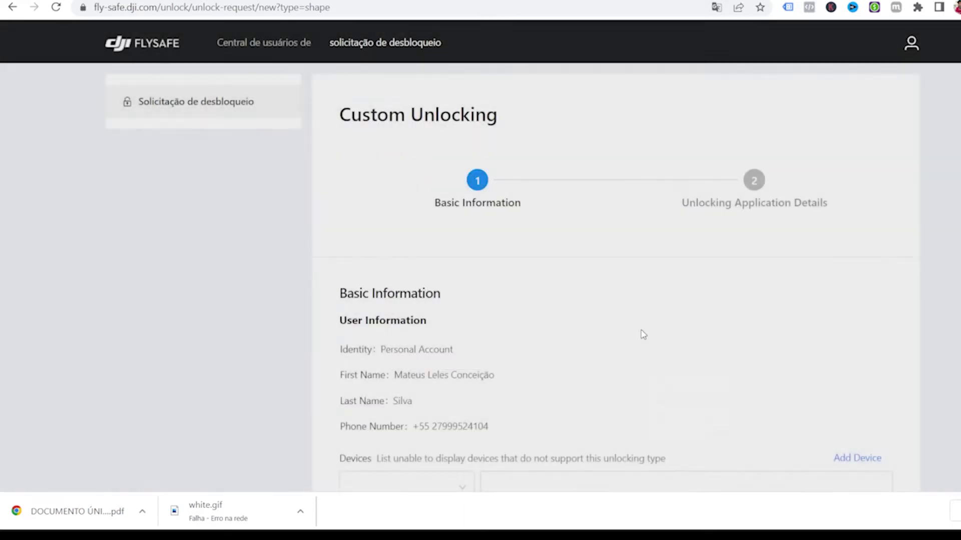
{"action": "scroll", "coordinate": [539, 236], "scroll_direction": "down", "scroll_amount": 3}
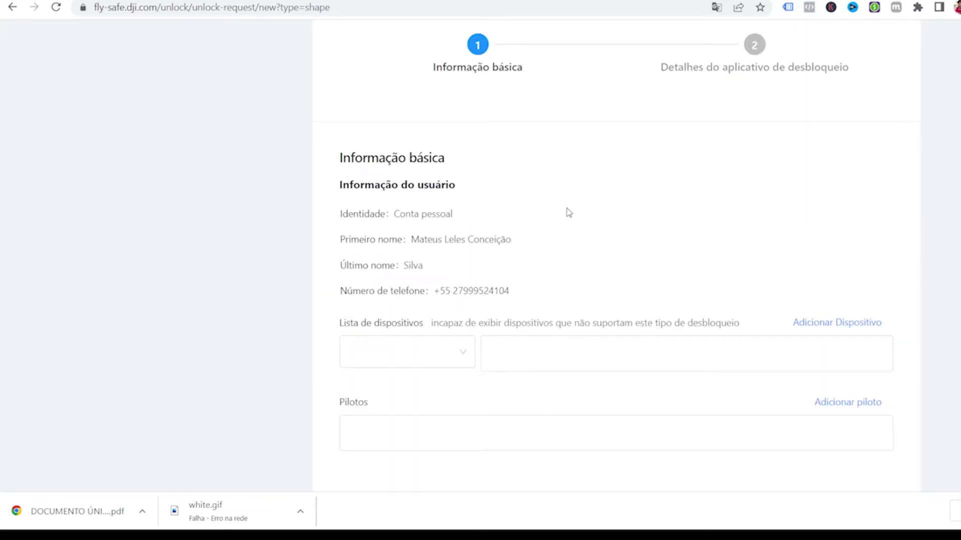
{"action": "scroll", "coordinate": [581, 210], "scroll_direction": "up", "scroll_amount": 3}
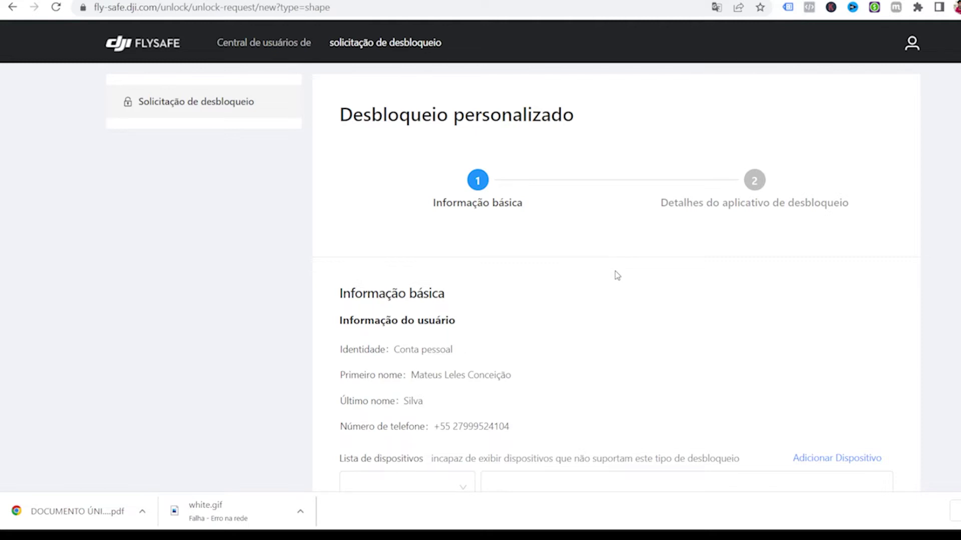
{"action": "scroll", "coordinate": [541, 246], "scroll_direction": "down", "scroll_amount": 3}
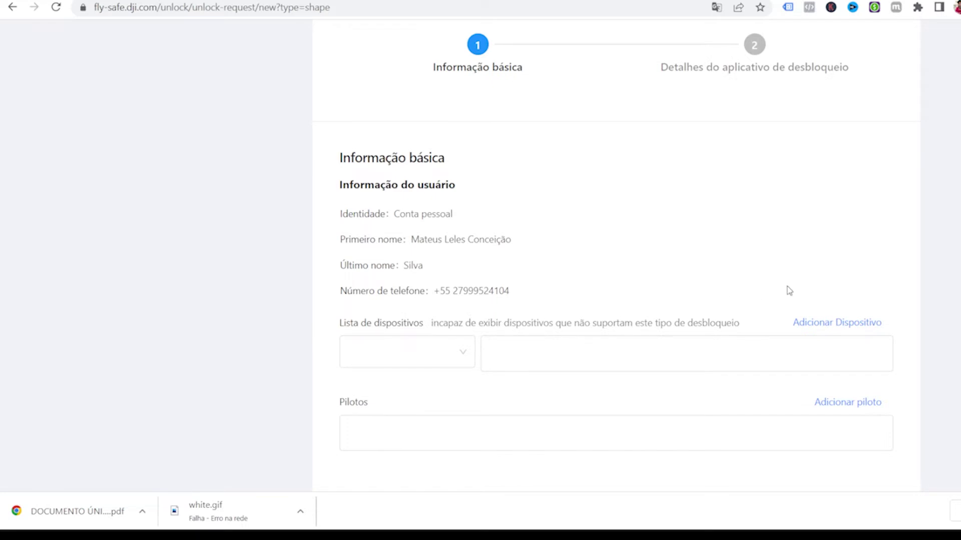
{"action": "left_click", "coordinate": [847, 327]}
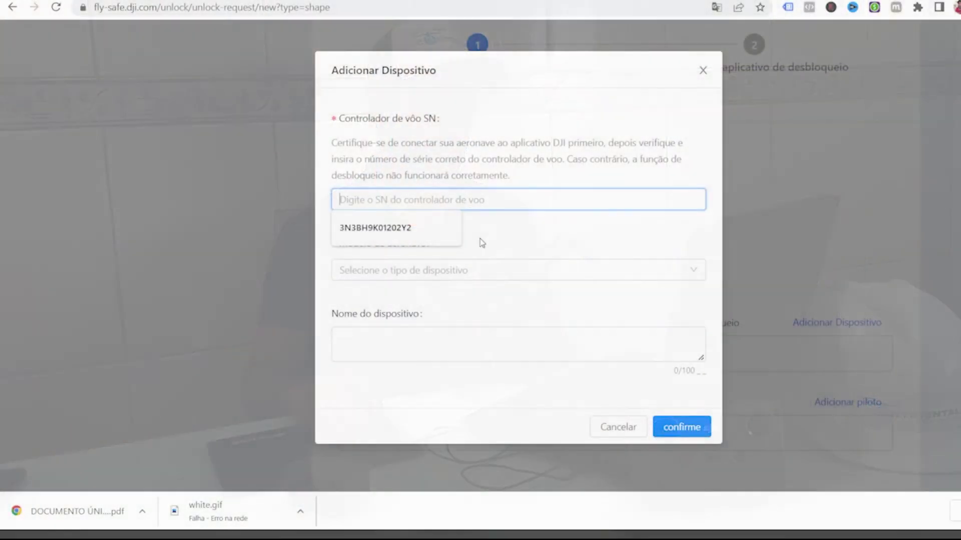
{"action": "left_click", "coordinate": [479, 238]}
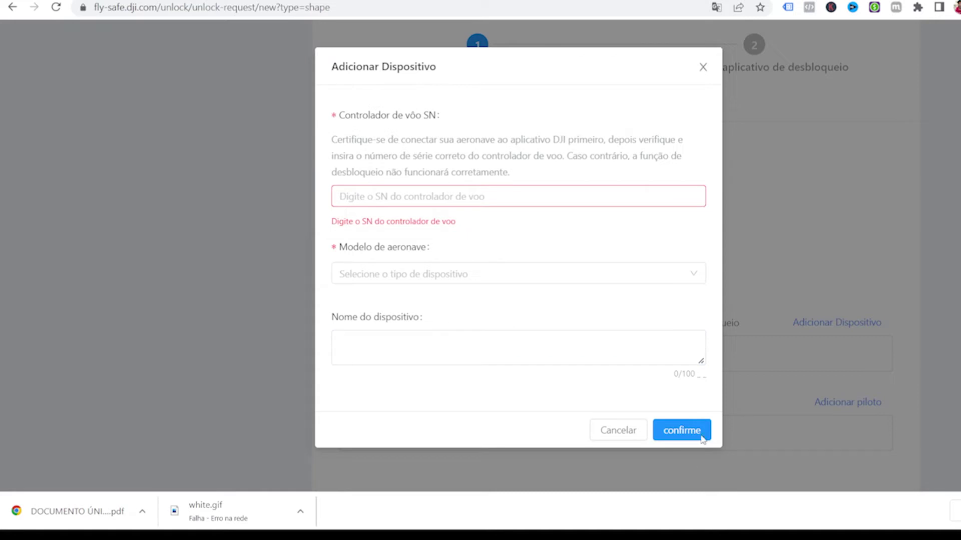
{"action": "left_click", "coordinate": [618, 430]}
{"action": "scroll", "coordinate": [755, 272], "scroll_direction": "down", "scroll_amount": 3}
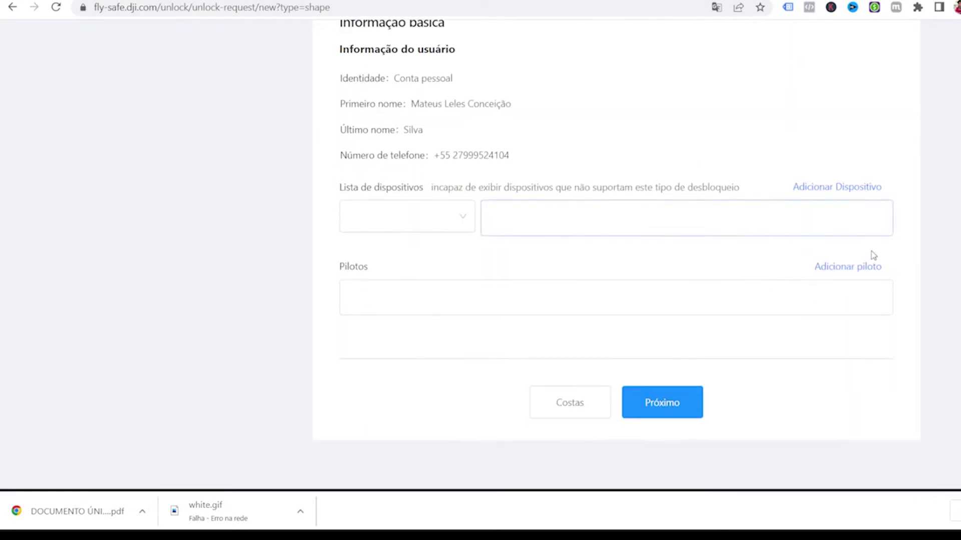
{"action": "left_click", "coordinate": [856, 277]}
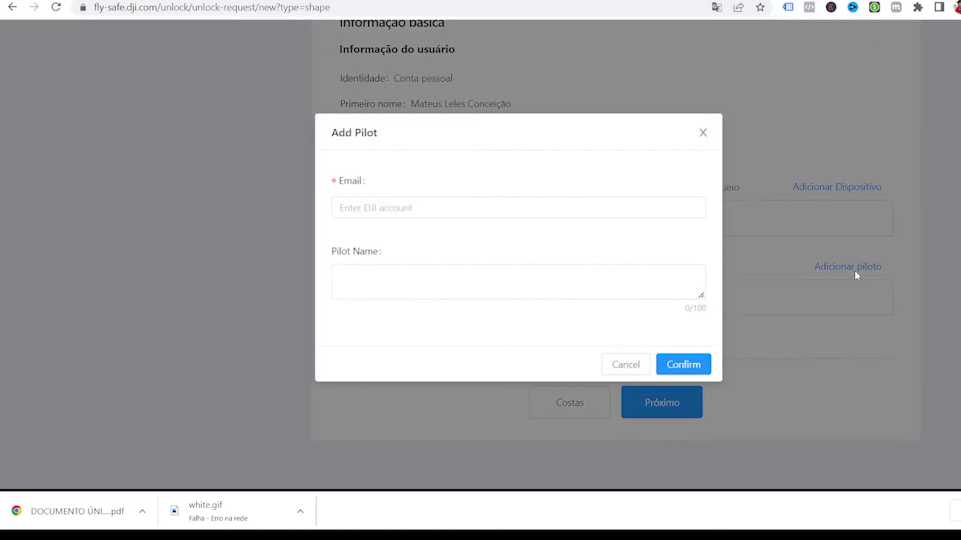
{"action": "left_click", "coordinate": [418, 209]}
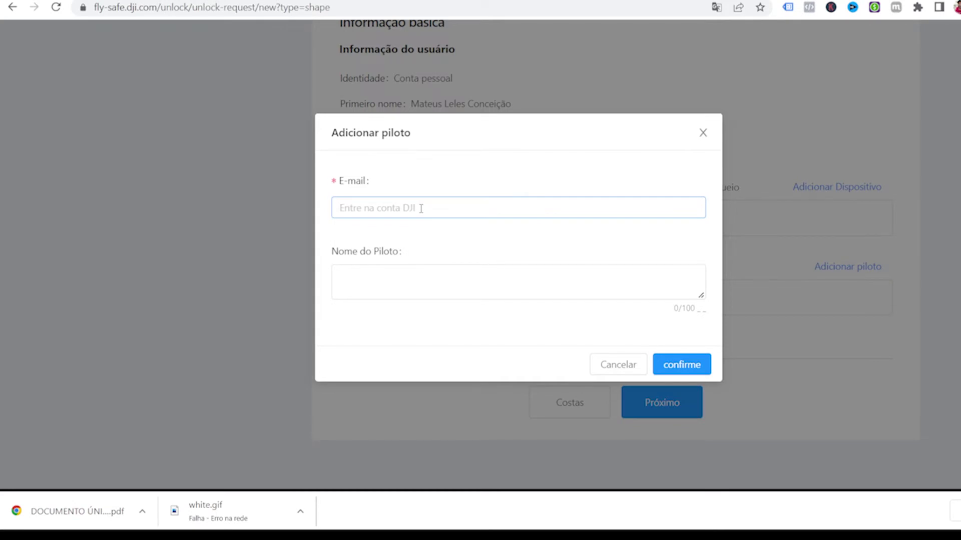
{"action": "left_click", "coordinate": [449, 274]}
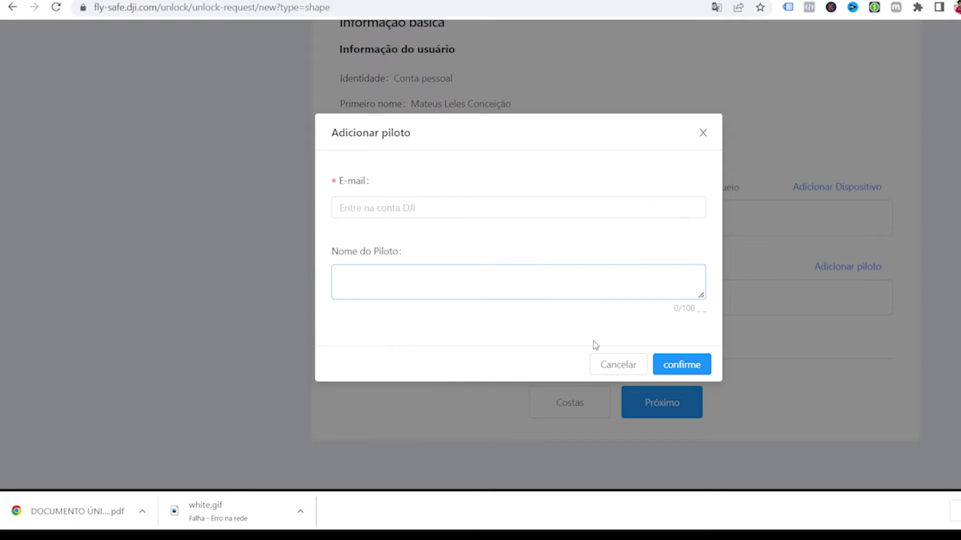
{"action": "left_click", "coordinate": [636, 369]}
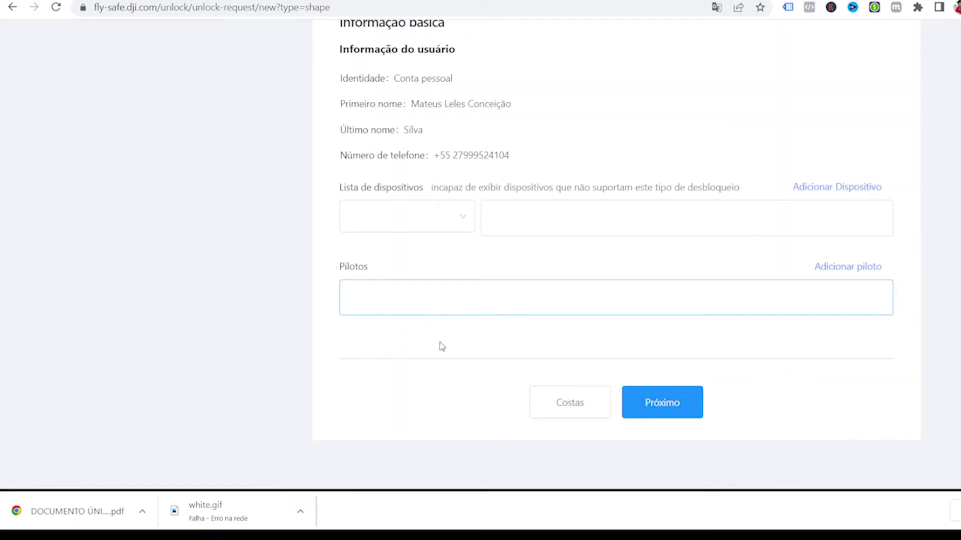
Select the Mavic Air 2 with its registered serial number and the account holder as pilot, and continue to the application details
{"action": "left_click", "coordinate": [464, 219]}
{"action": "left_click", "coordinate": [447, 250]}
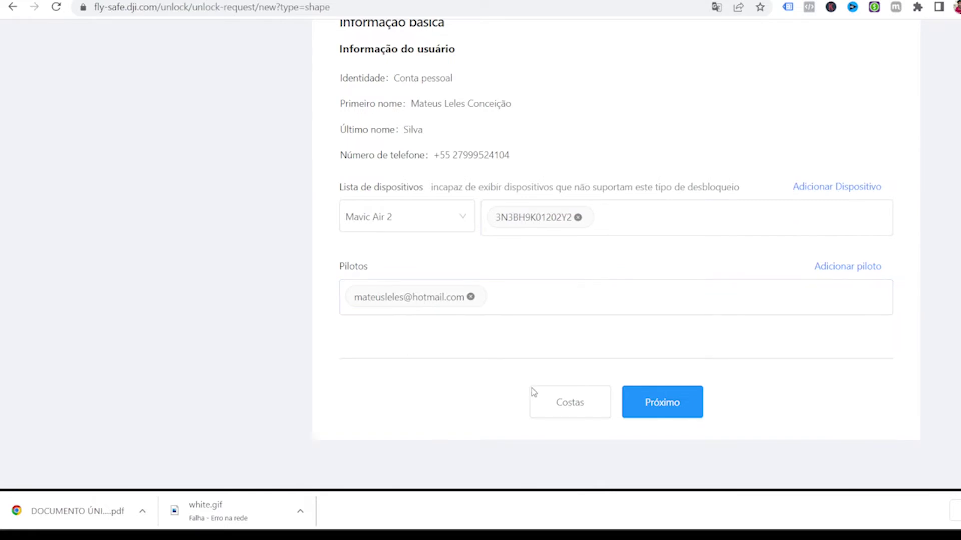
{"action": "left_click", "coordinate": [673, 412]}
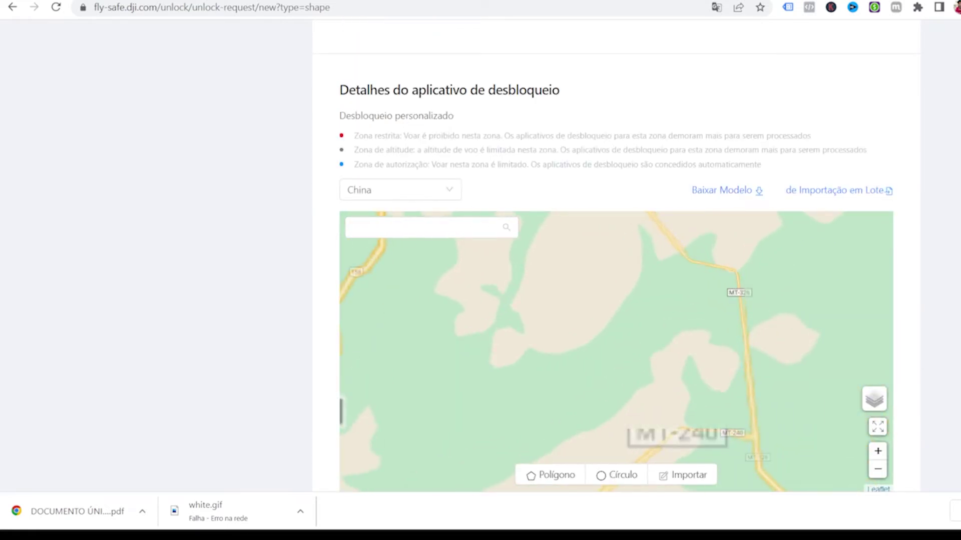
Search the unlock map for "vitór" and go to Vitória, Espírito Santo, Brasil
{"action": "scroll", "coordinate": [866, 161], "scroll_direction": "up", "scroll_amount": 4}
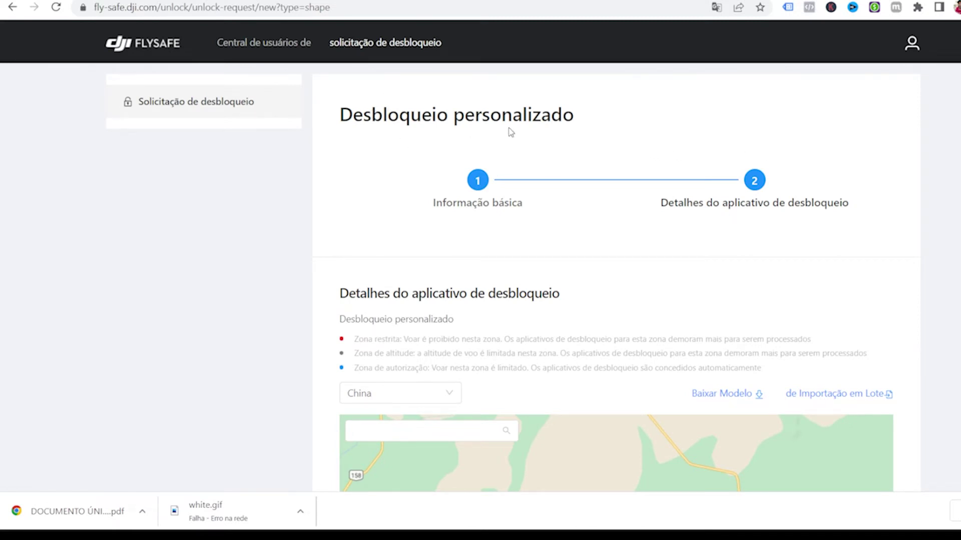
{"action": "scroll", "coordinate": [513, 131], "scroll_direction": "down", "scroll_amount": 3}
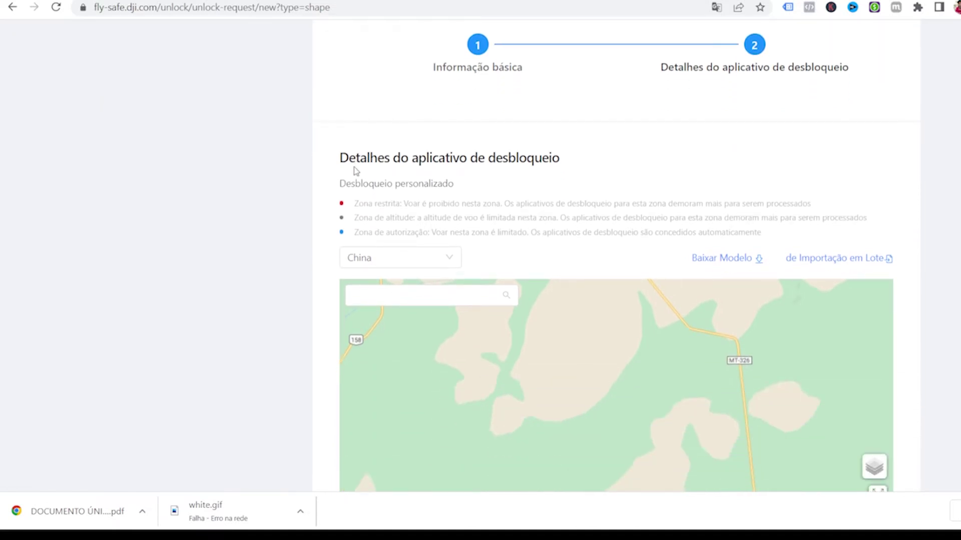
{"action": "scroll", "coordinate": [368, 167], "scroll_direction": "down", "scroll_amount": 2}
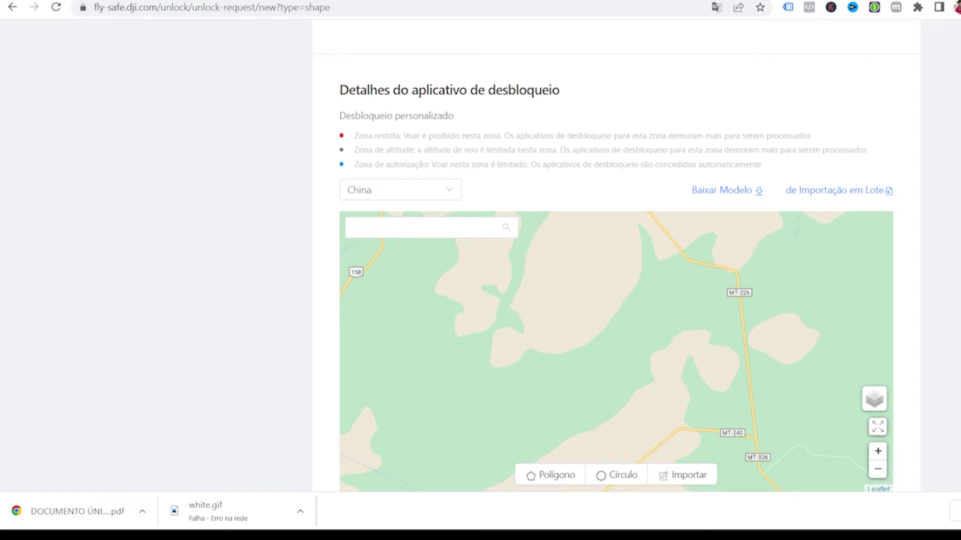
{"action": "scroll", "coordinate": [417, 165], "scroll_direction": "down", "scroll_amount": 2}
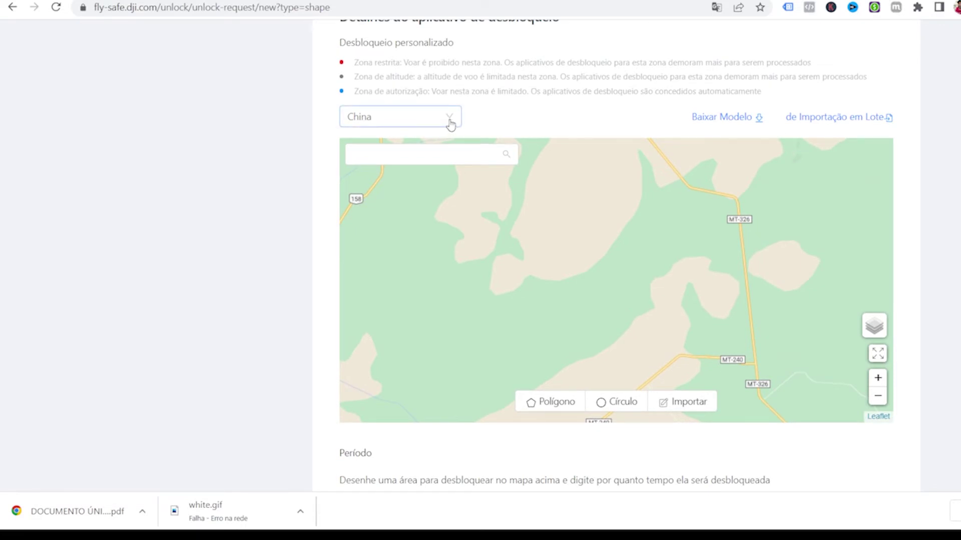
{"action": "left_click", "coordinate": [377, 153]}
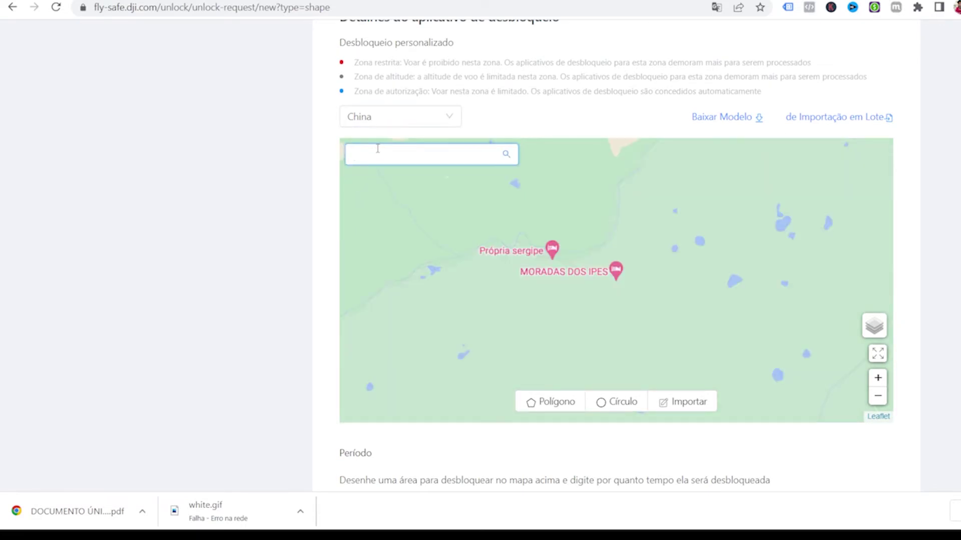
{"action": "type", "text": "vitór"}
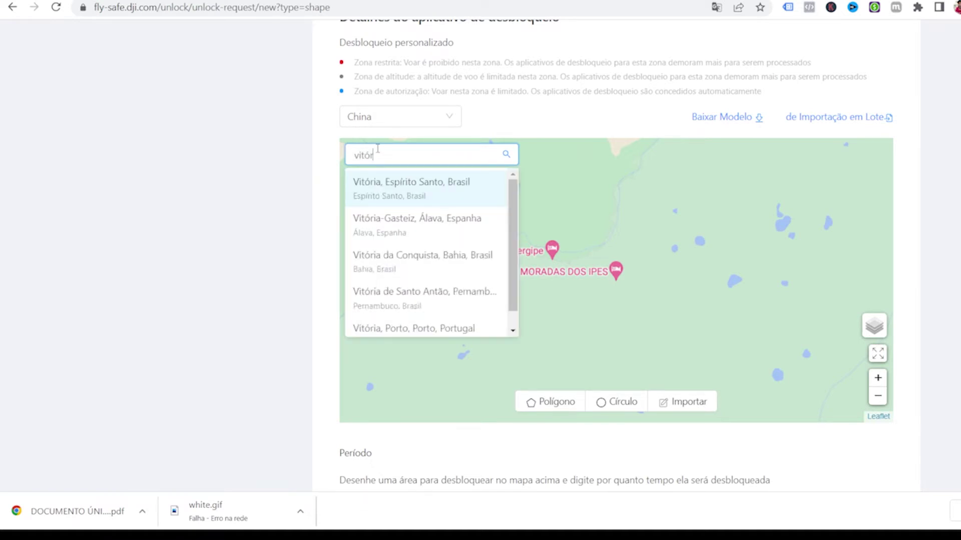
{"action": "left_click", "coordinate": [398, 183]}
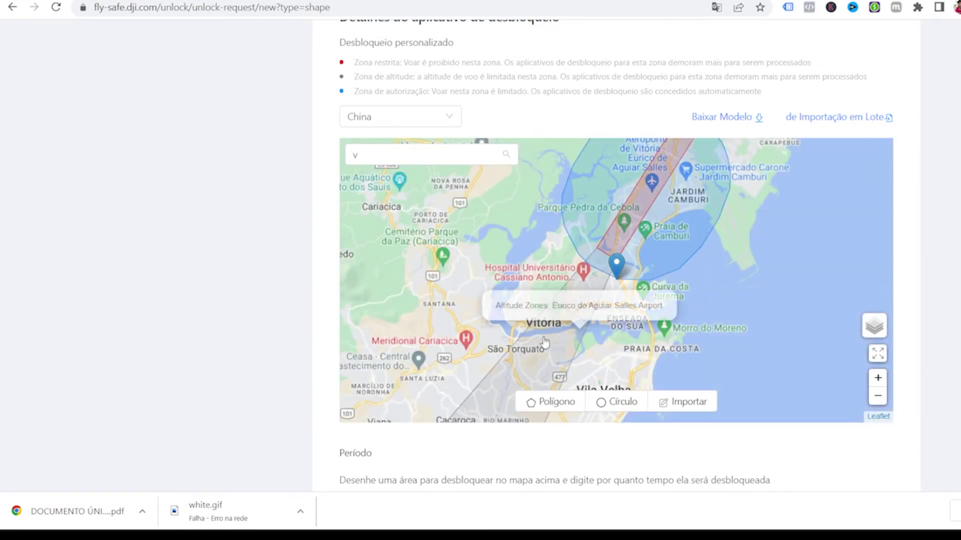
Draw a circular unlock area on the map in Jardim Camburi, centred just northwest of Nobile Suítes Diamond and reaching across the yellow road
{"action": "scroll", "coordinate": [543, 340], "scroll_direction": "down", "scroll_amount": 1}
{"action": "scroll", "coordinate": [660, 277], "scroll_direction": "up", "scroll_amount": 2}
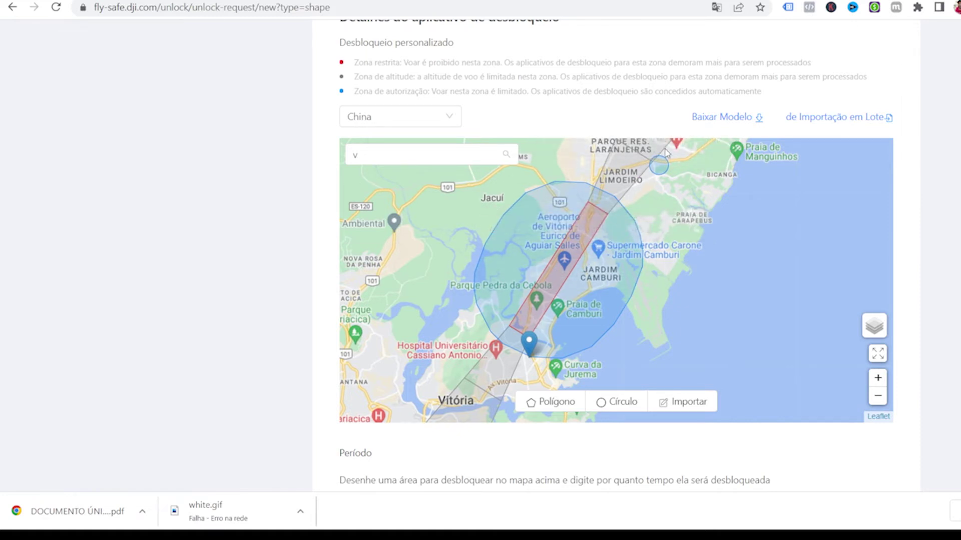
{"action": "scroll", "coordinate": [664, 224], "scroll_direction": "down", "scroll_amount": 1}
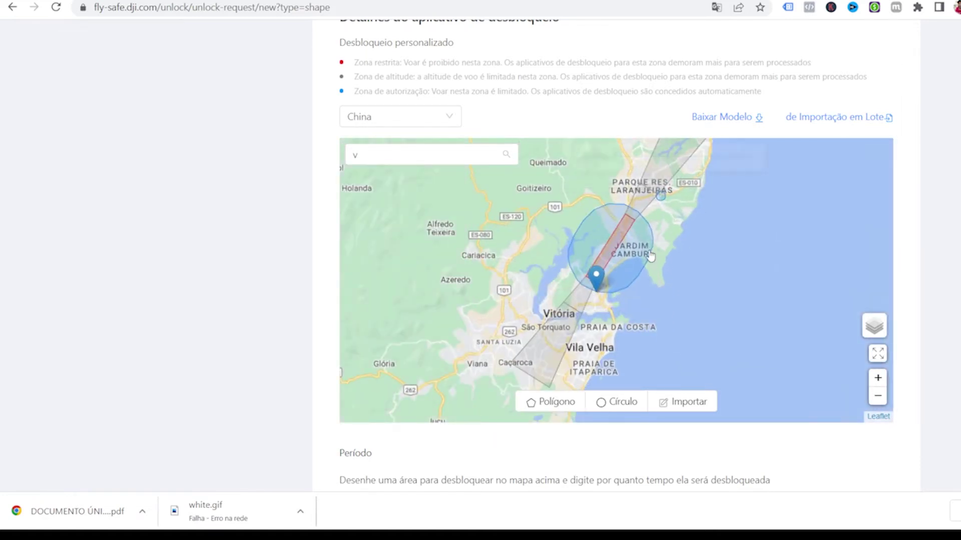
{"action": "scroll", "coordinate": [651, 273], "scroll_direction": "up", "scroll_amount": 3}
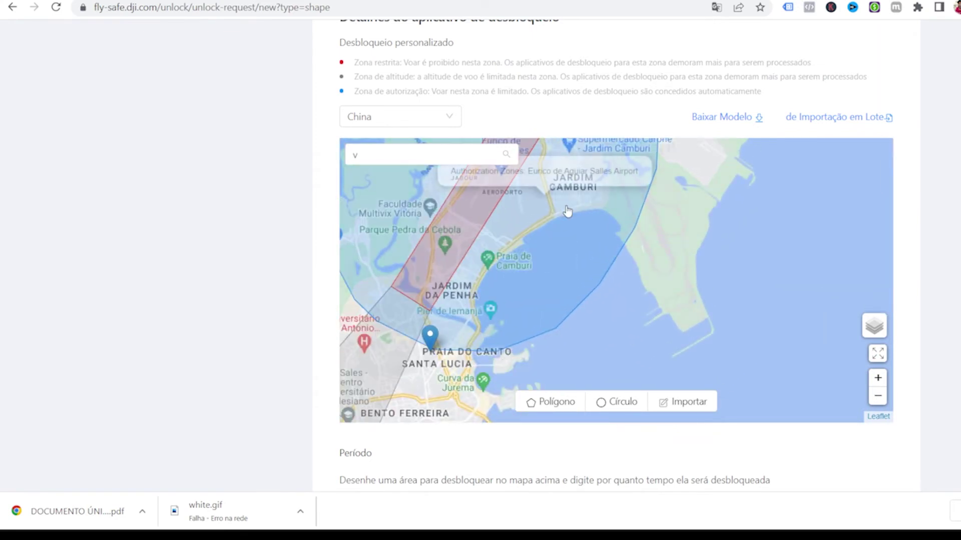
{"action": "scroll", "coordinate": [559, 207], "scroll_direction": "up", "scroll_amount": 4}
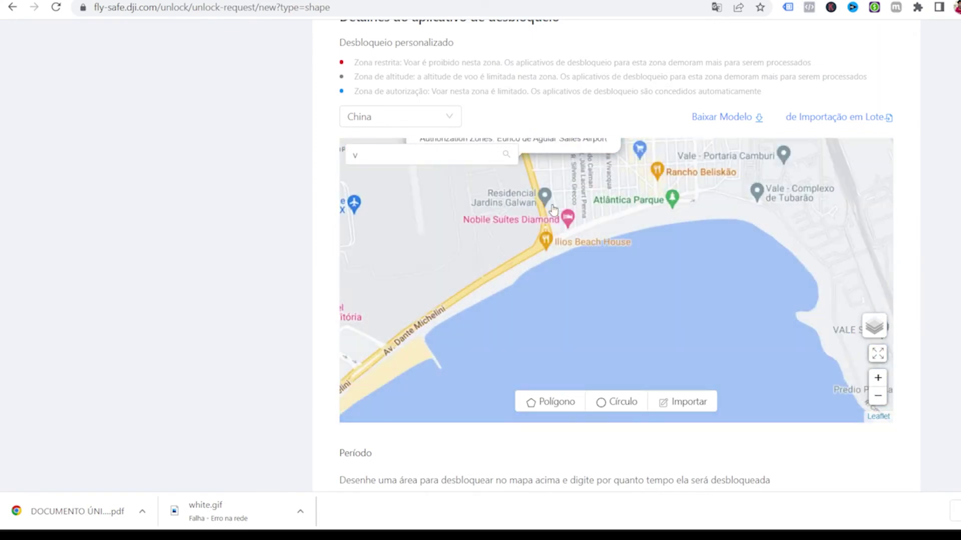
{"action": "scroll", "coordinate": [556, 210], "scroll_direction": "up", "scroll_amount": 1}
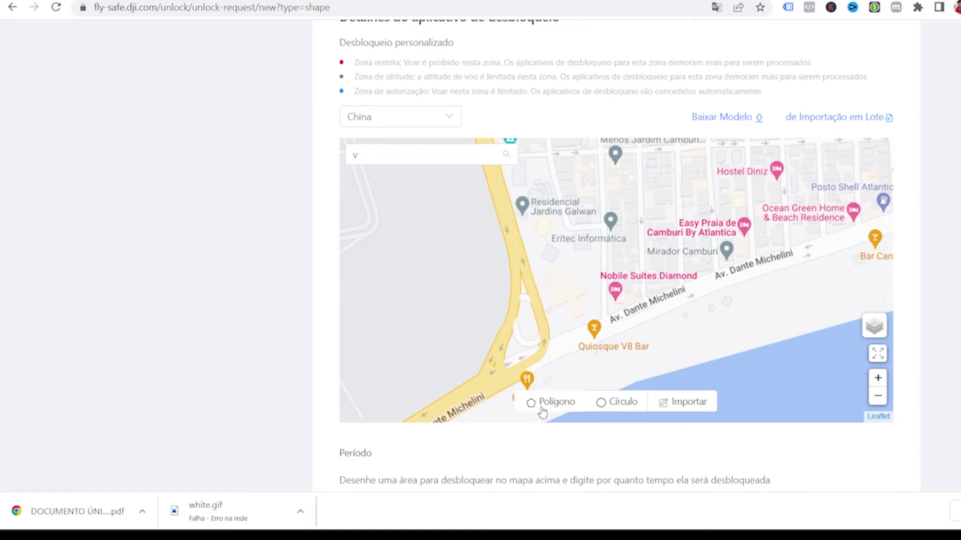
{"action": "left_click", "coordinate": [611, 408]}
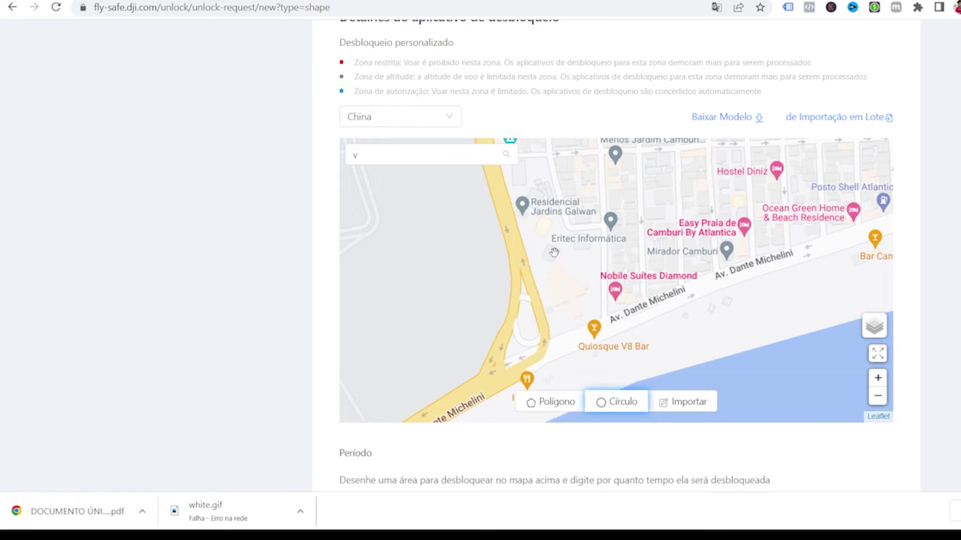
{"action": "left_click_drag", "start_coordinate": [563, 264], "coordinate": [564, 265]}
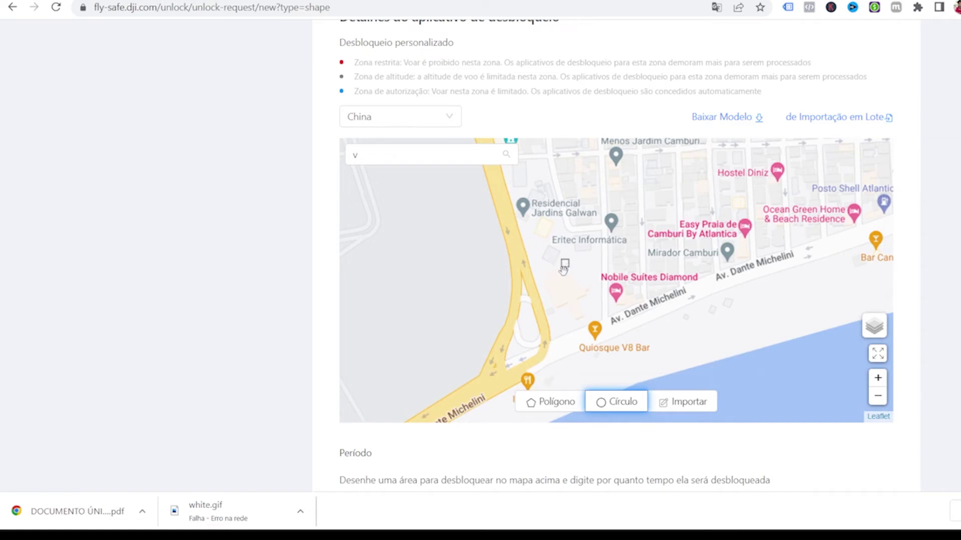
{"action": "left_click", "coordinate": [501, 260]}
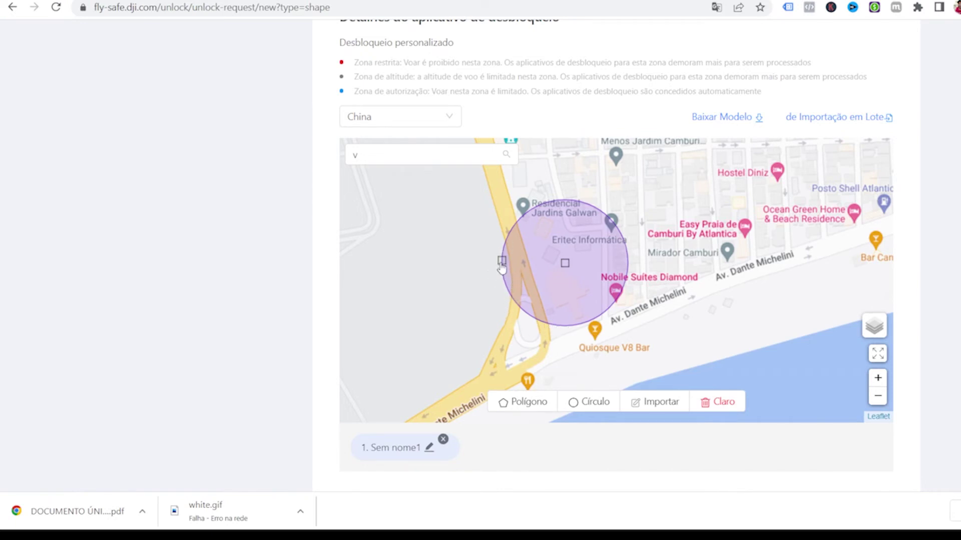
Enlarge the circular unlock area so that it reaches Residencial Jardins Galwan and Quiosque V8 Bar
{"action": "mouse_move", "coordinate": [502, 260]}
{"action": "left_mouse_down"}
{"action": "mouse_move", "coordinate": [532, 270]}
{"action": "mouse_move", "coordinate": [481, 264]}
{"action": "mouse_move", "coordinate": [487, 270]}
{"action": "left_mouse_up"}
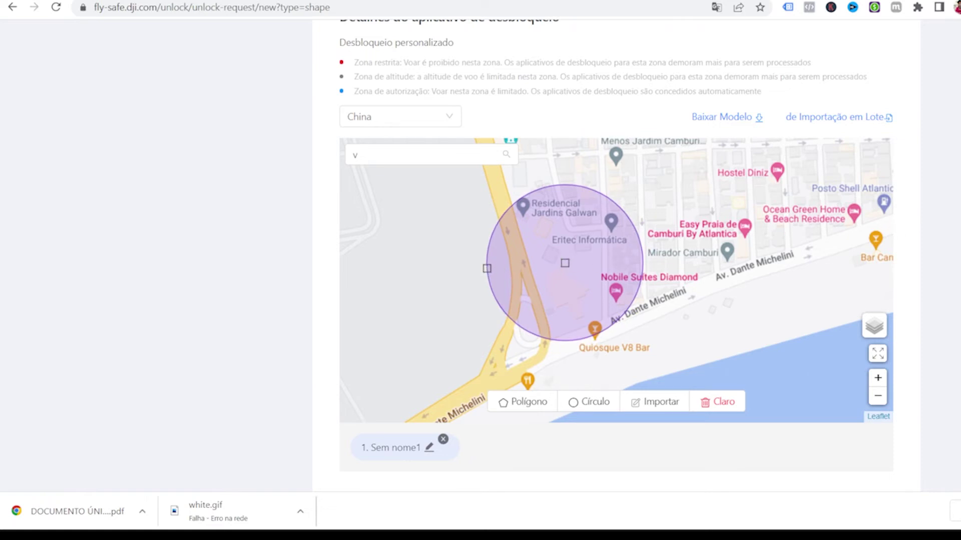
{"action": "scroll", "coordinate": [616, 250], "scroll_direction": "down", "scroll_amount": 4}
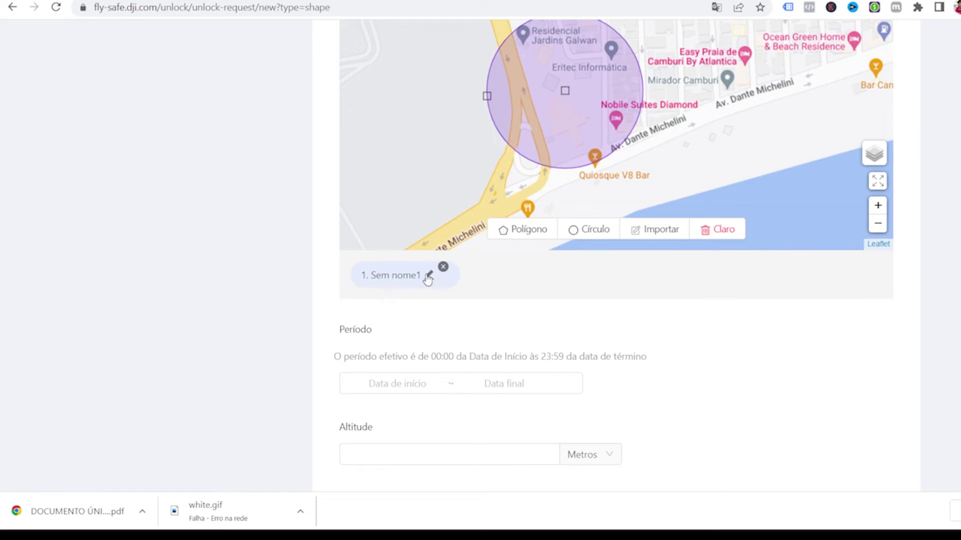
{"action": "scroll", "coordinate": [460, 332], "scroll_direction": "down", "scroll_amount": 1}
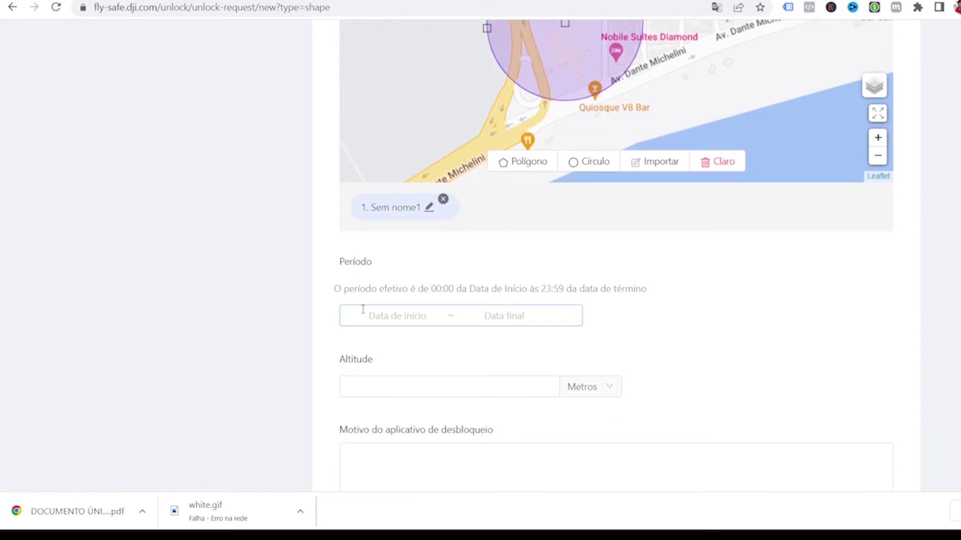
{"action": "left_click", "coordinate": [385, 321]}
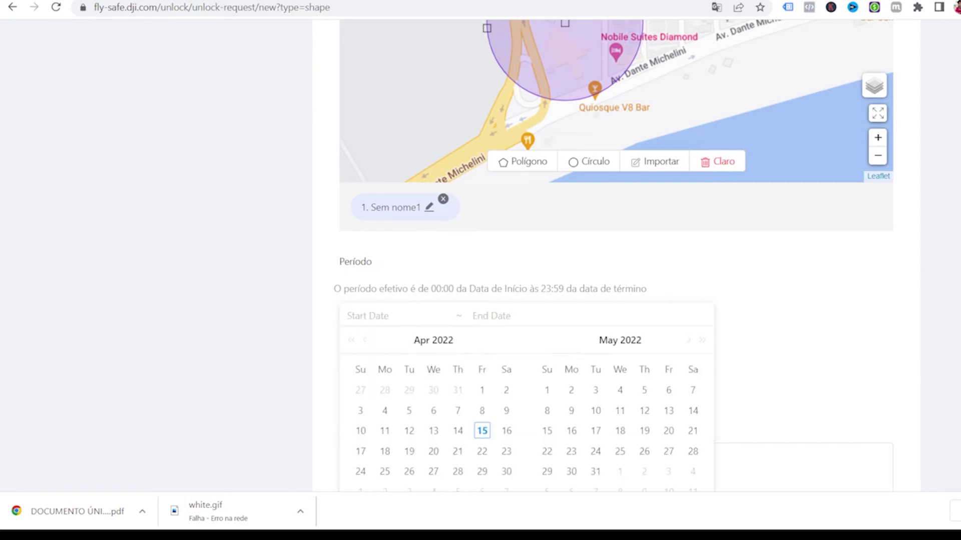
{"action": "scroll", "coordinate": [613, 255], "scroll_direction": "up", "scroll_amount": 2}
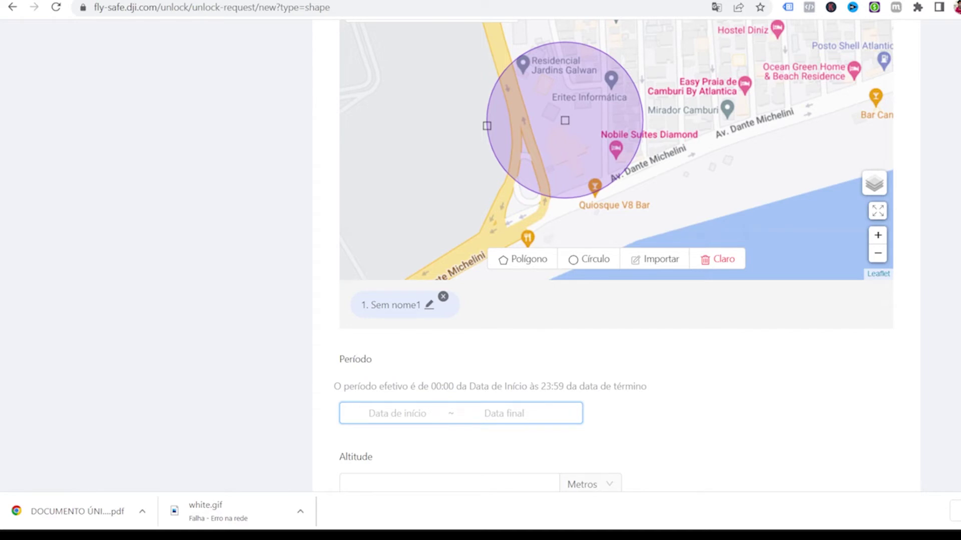
{"action": "scroll", "coordinate": [613, 256], "scroll_direction": "down", "scroll_amount": 1}
{"action": "scroll", "coordinate": [613, 255], "scroll_direction": "up", "scroll_amount": 1}
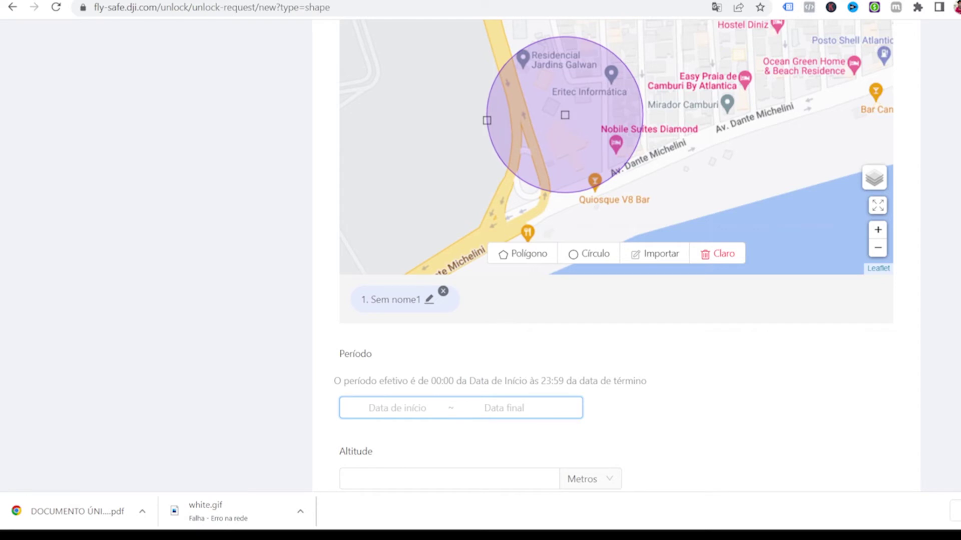
{"action": "scroll", "coordinate": [613, 255], "scroll_direction": "down", "scroll_amount": 1}
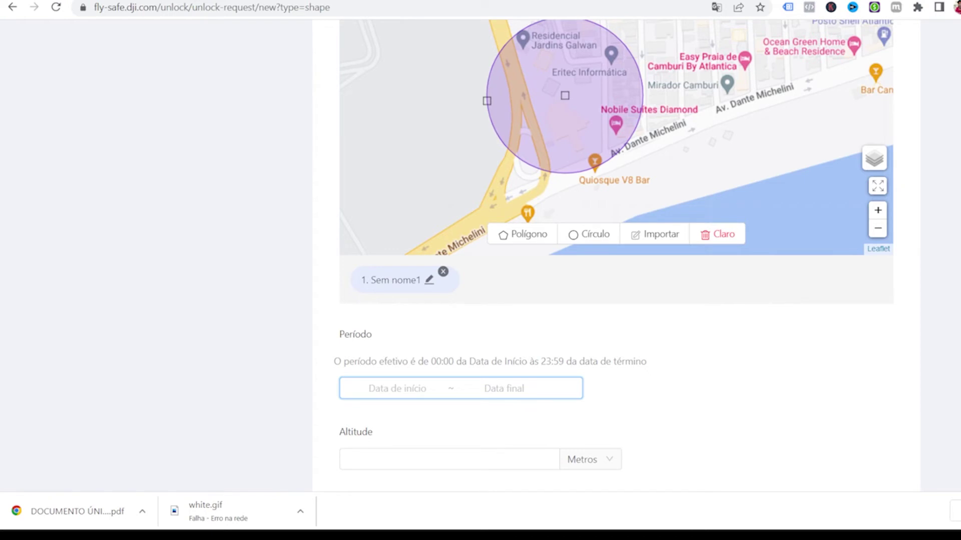
{"action": "scroll", "coordinate": [613, 255], "scroll_direction": "up", "scroll_amount": 1}
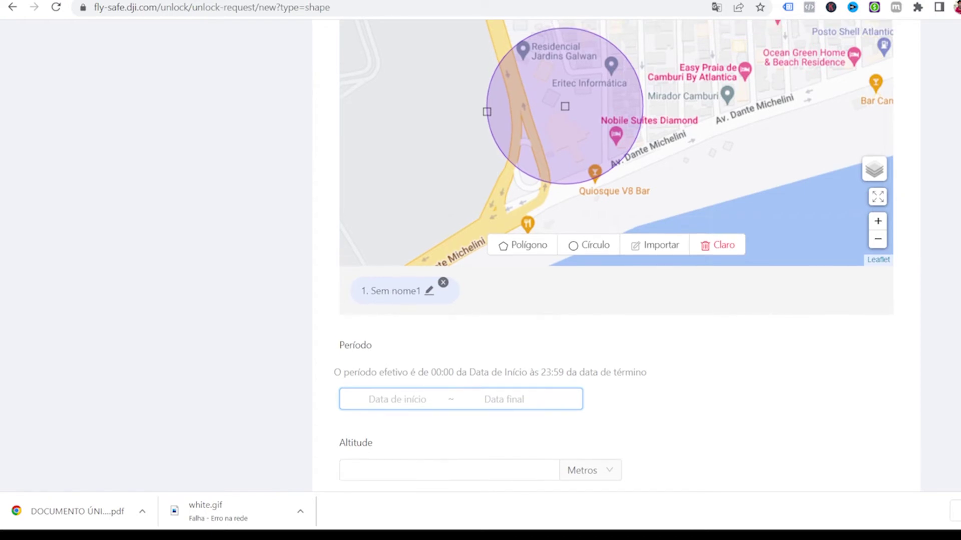
{"action": "scroll", "coordinate": [428, 336], "scroll_direction": "down", "scroll_amount": 1}
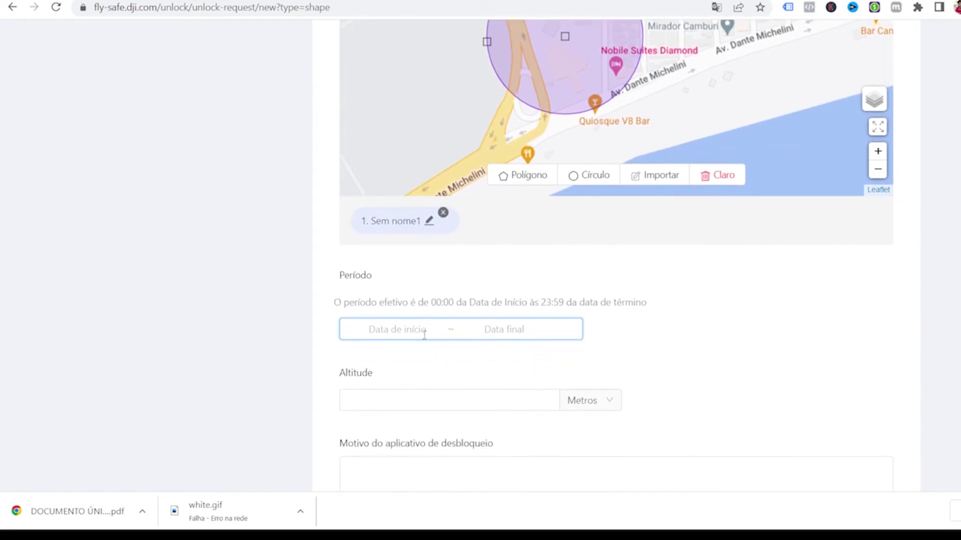
Set the unlock period to the single day 2022-04-20, as both start and end date
{"action": "left_click", "coordinate": [373, 330]}
{"action": "scroll", "coordinate": [373, 330], "scroll_direction": "down", "scroll_amount": 1}
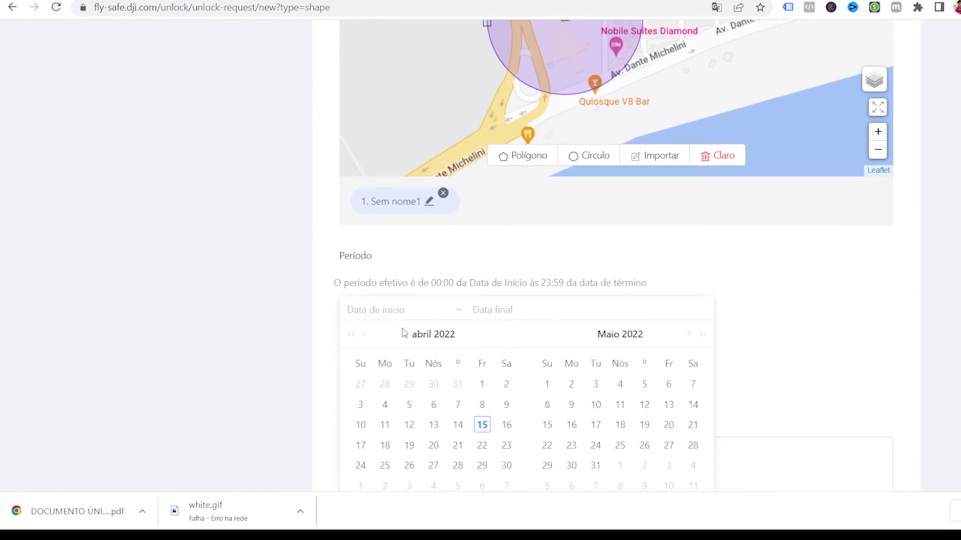
{"action": "left_click", "coordinate": [433, 446]}
{"action": "scroll", "coordinate": [440, 435], "scroll_direction": "down", "scroll_amount": 1}
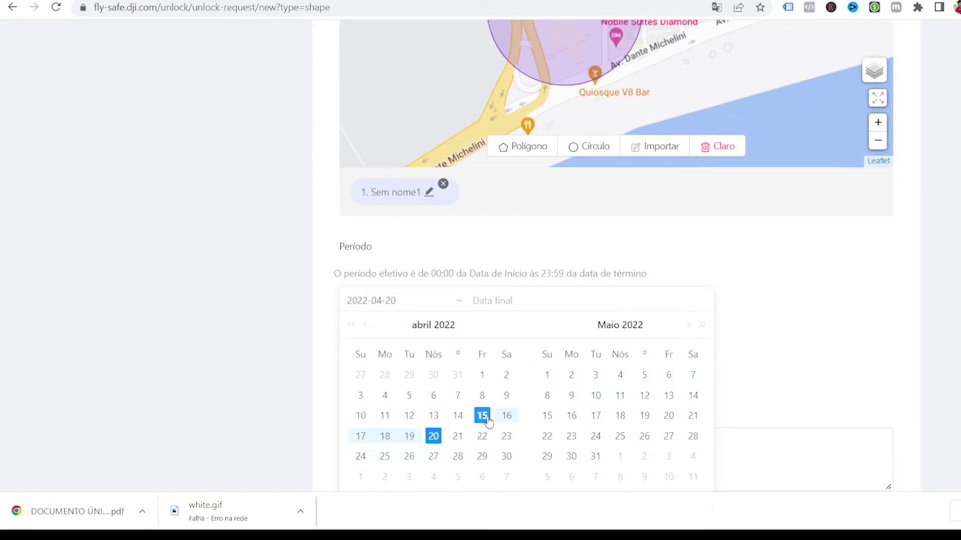
{"action": "left_click", "coordinate": [434, 445]}
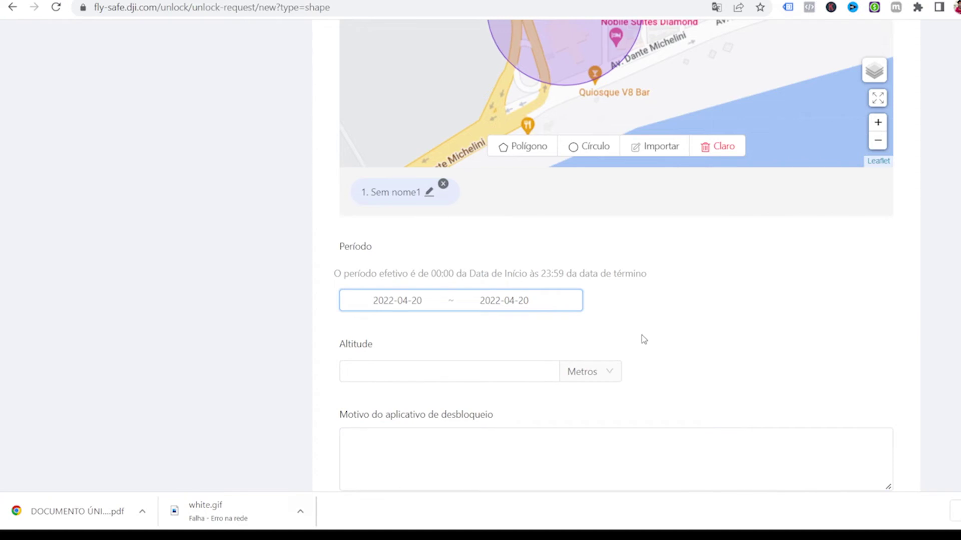
Set the unlock altitude to 50 metres
{"action": "scroll", "coordinate": [598, 333], "scroll_direction": "down", "scroll_amount": 1}
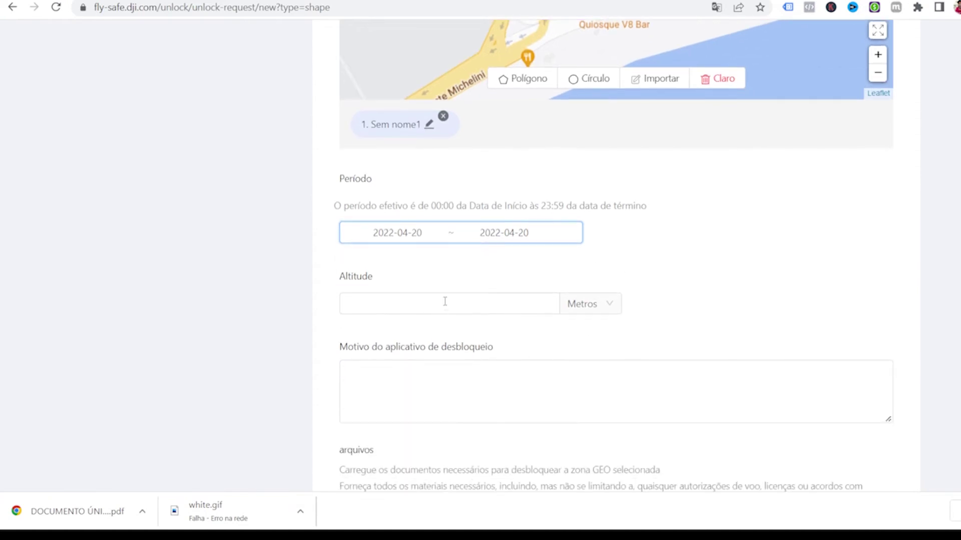
{"action": "left_click", "coordinate": [430, 304]}
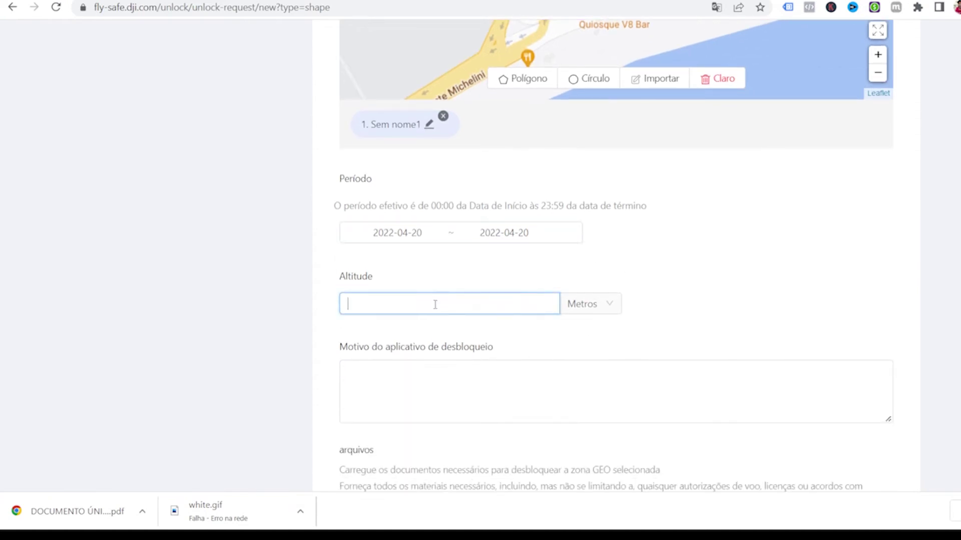
{"action": "type", "text": "50"}
{"action": "left_click", "coordinate": [691, 265]}
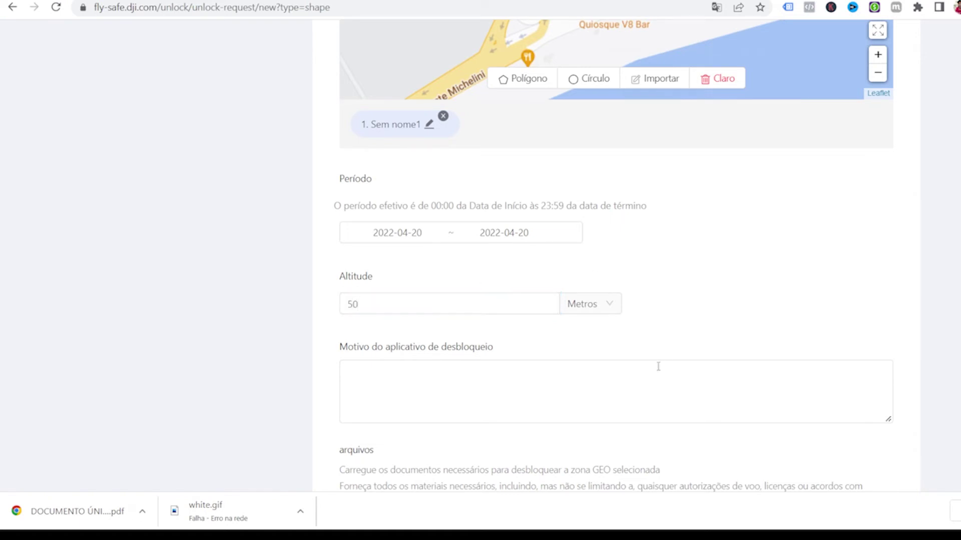
Look up "tradutor" on Google in a new page and translate "Serviço de inspeção predial" from Portuguese to English
{"action": "left_click", "coordinate": [378, 381]}
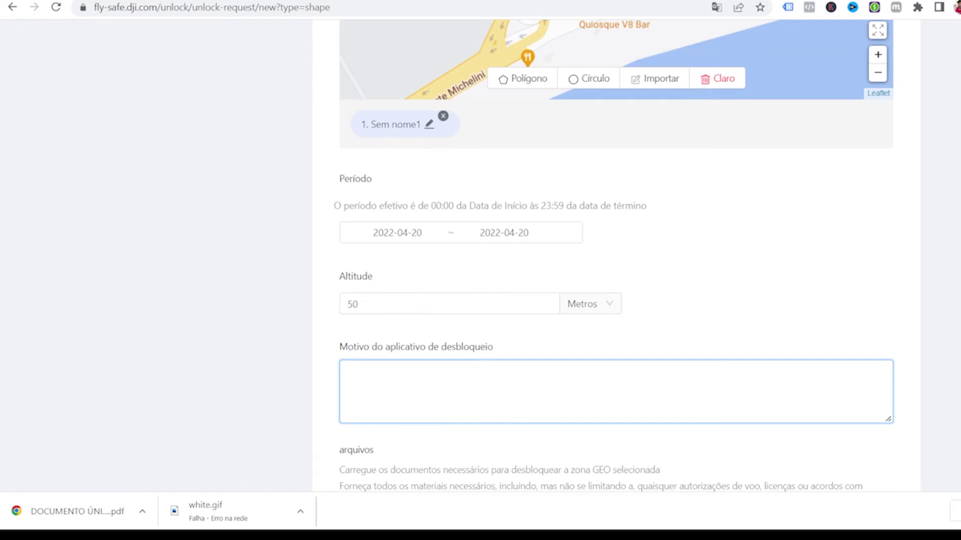
{"action": "key", "text": "ctrl+t"}
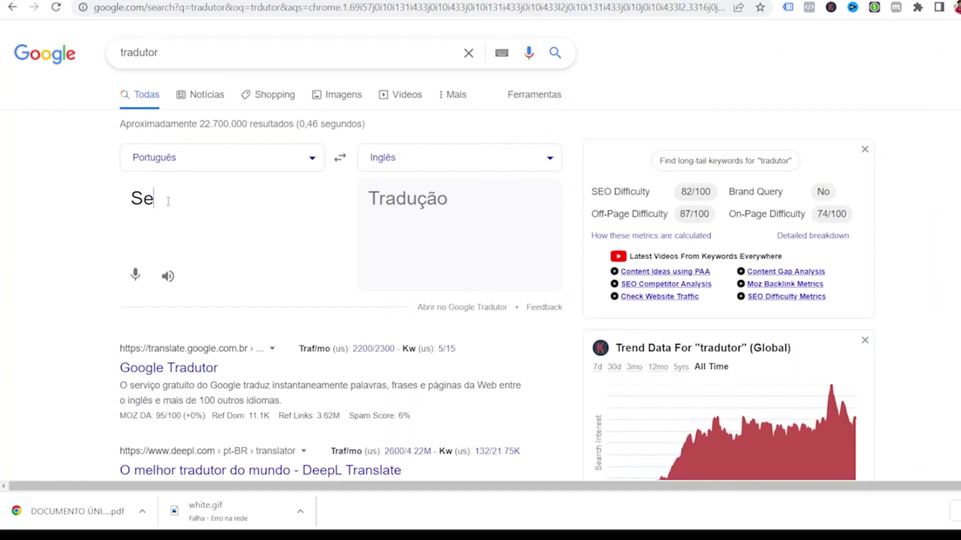
{"action": "type", "text": "rv"}
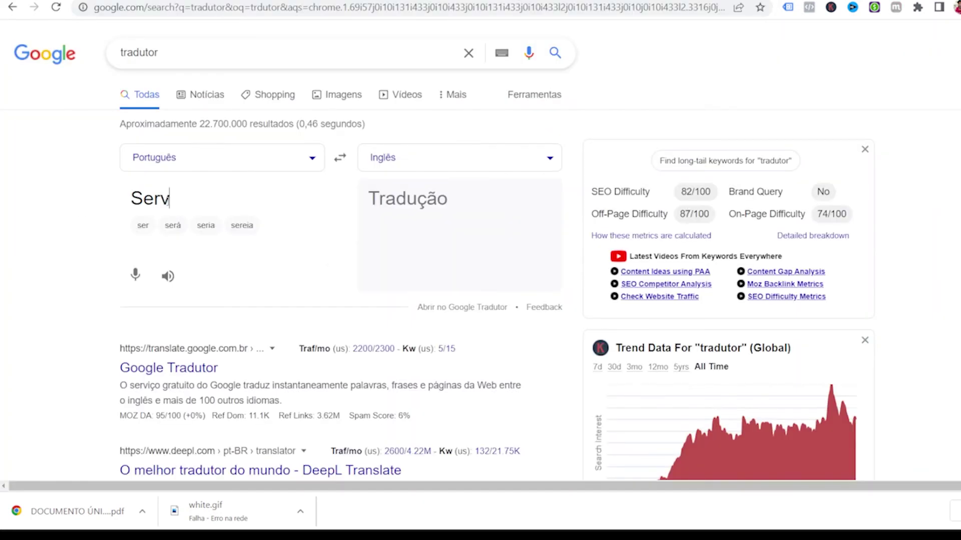
{"action": "type", "text": "iço d"}
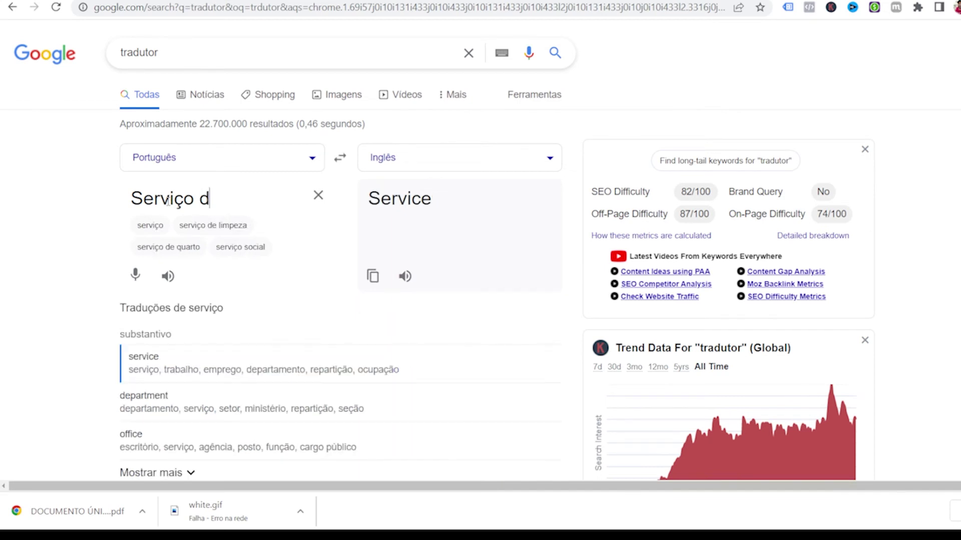
{"action": "type", "text": "e ins"}
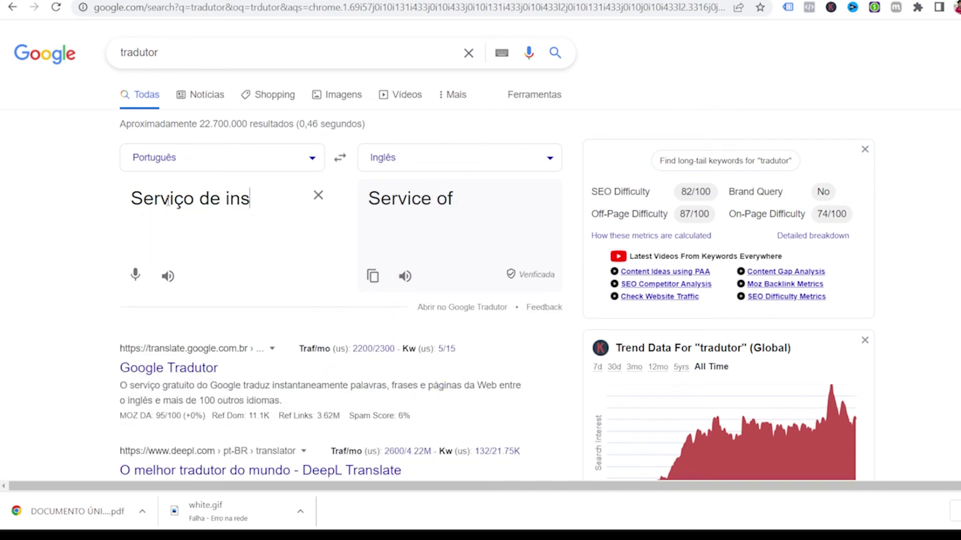
{"action": "type", "text": "peção pr"}
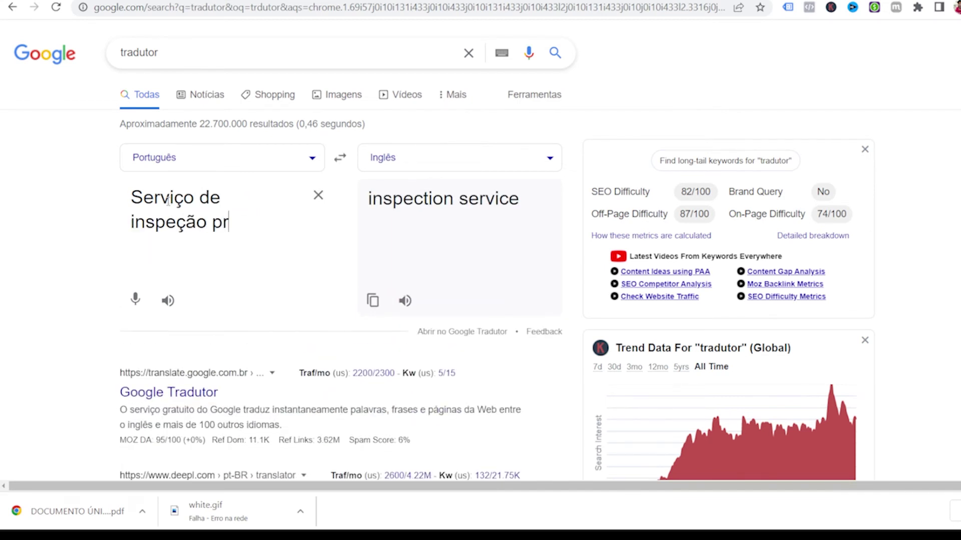
{"action": "type", "text": "edial"}
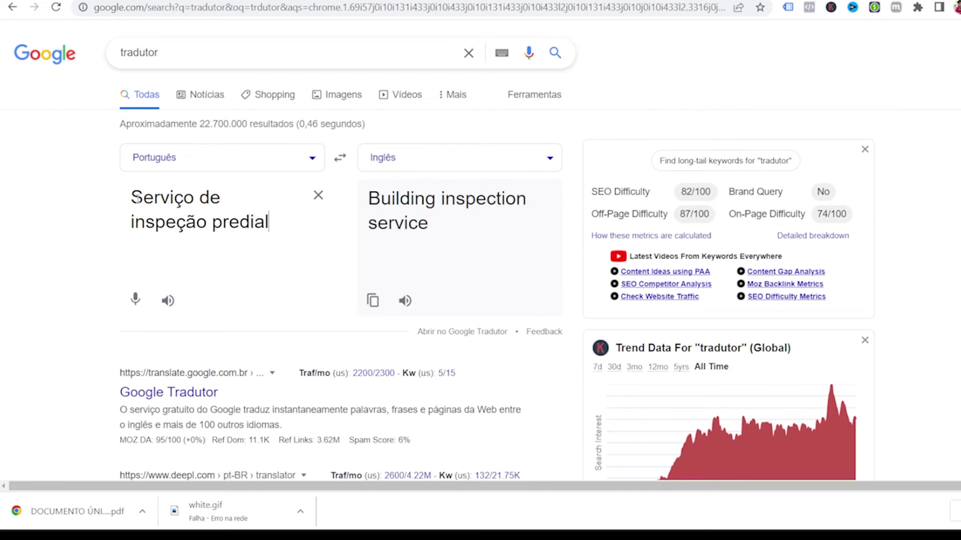
Copy the translation "Building inspection service" and paste it as the reason for the unlock application on the DJI FlySafe form
{"action": "left_click_drag", "start_coordinate": [369, 198], "coordinate": [431, 231]}
{"action": "key", "text": "ctrl+c"}
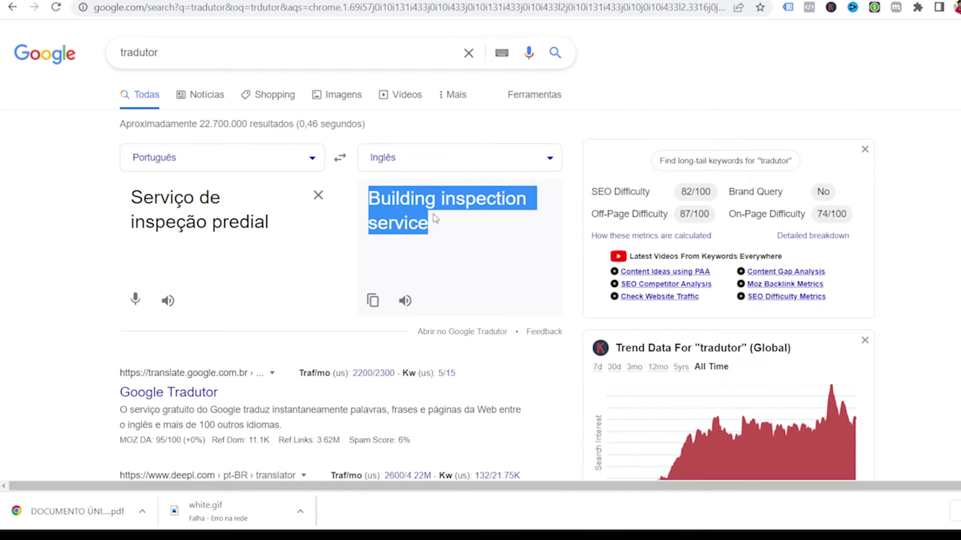
{"action": "key", "text": "ctrl+Tab"}
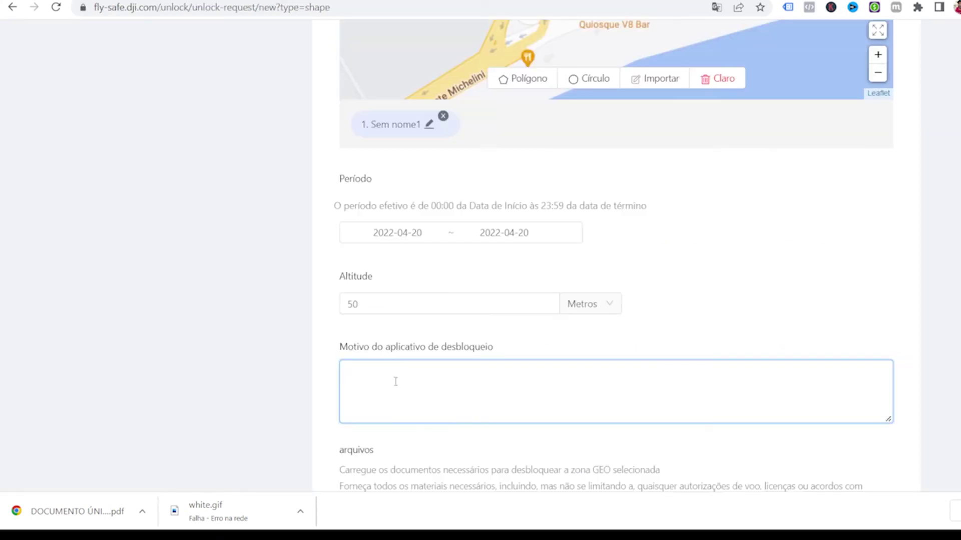
{"action": "key", "text": "ctrl+v"}
Attach the file "SARPAS (Drones) - Jardim Camburi.pdf" to the application and submit the unlock request
{"action": "scroll", "coordinate": [721, 283], "scroll_direction": "down", "scroll_amount": 3}
{"action": "scroll", "coordinate": [732, 277], "scroll_direction": "down", "scroll_amount": 1}
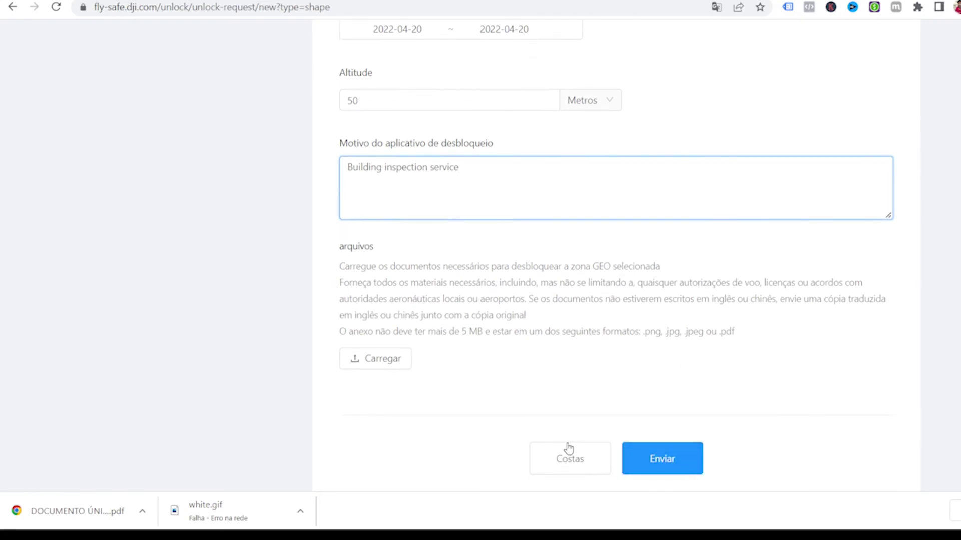
{"action": "left_click", "coordinate": [393, 366]}
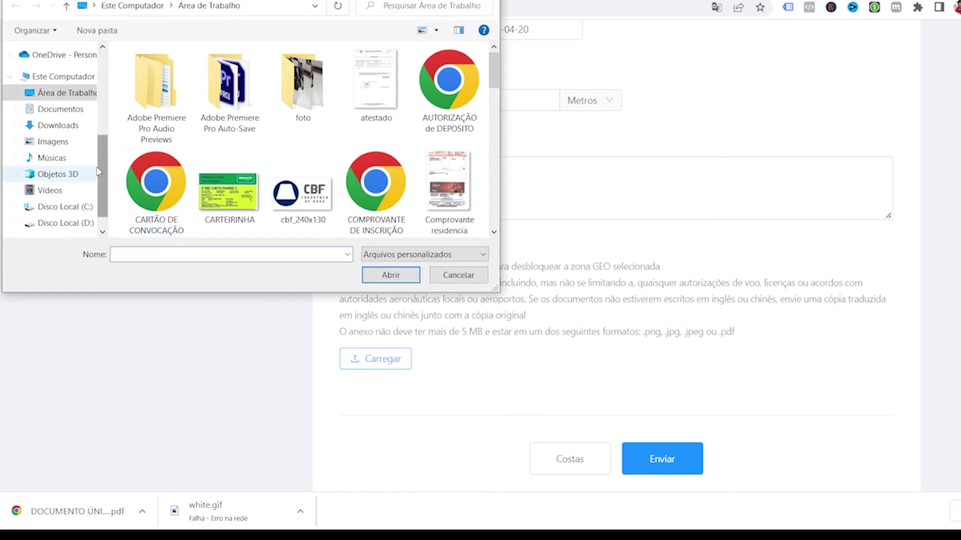
{"action": "scroll", "coordinate": [301, 151], "scroll_direction": "down", "scroll_amount": 5}
{"action": "left_click", "coordinate": [387, 138]}
{"action": "left_click", "coordinate": [391, 274]}
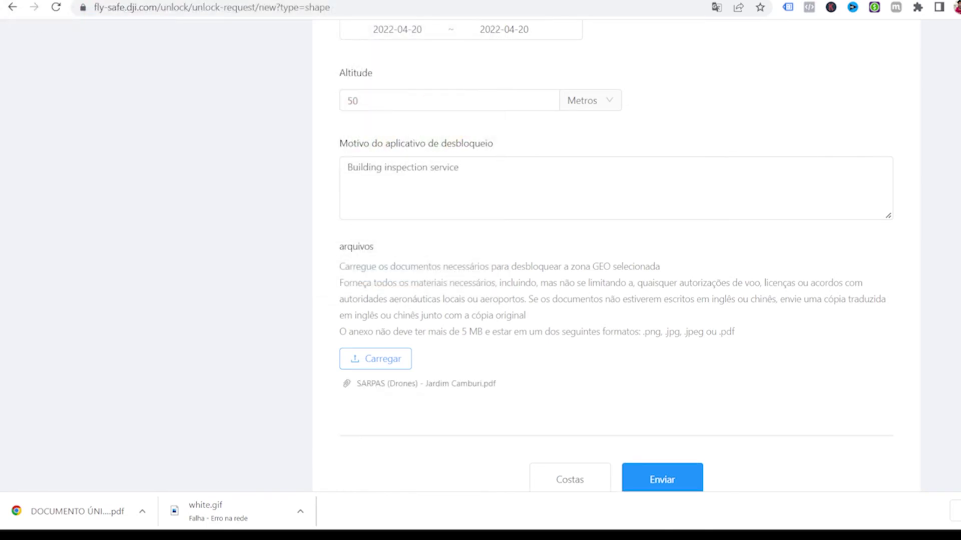
{"action": "scroll", "coordinate": [391, 282], "scroll_direction": "down", "scroll_amount": 3}
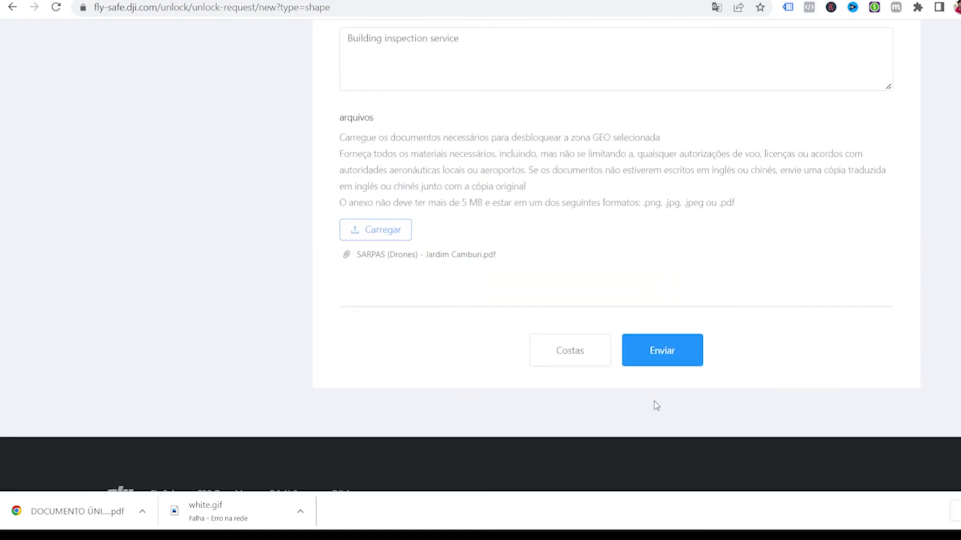
{"action": "left_click", "coordinate": [669, 353]}
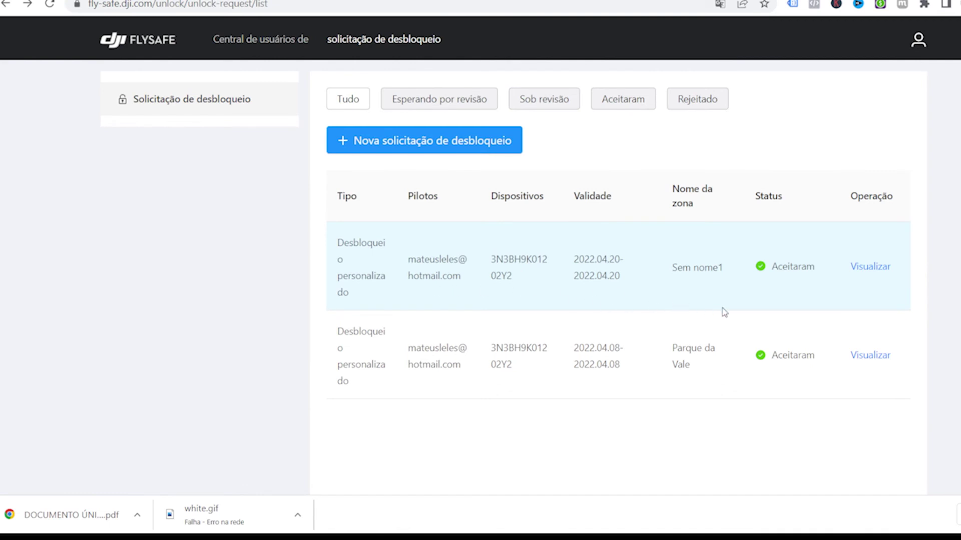
Open the custom unlock request for zone Sem nome1 and examine its status, user and device data, unlock area and altitude
{"action": "left_click", "coordinate": [871, 274]}
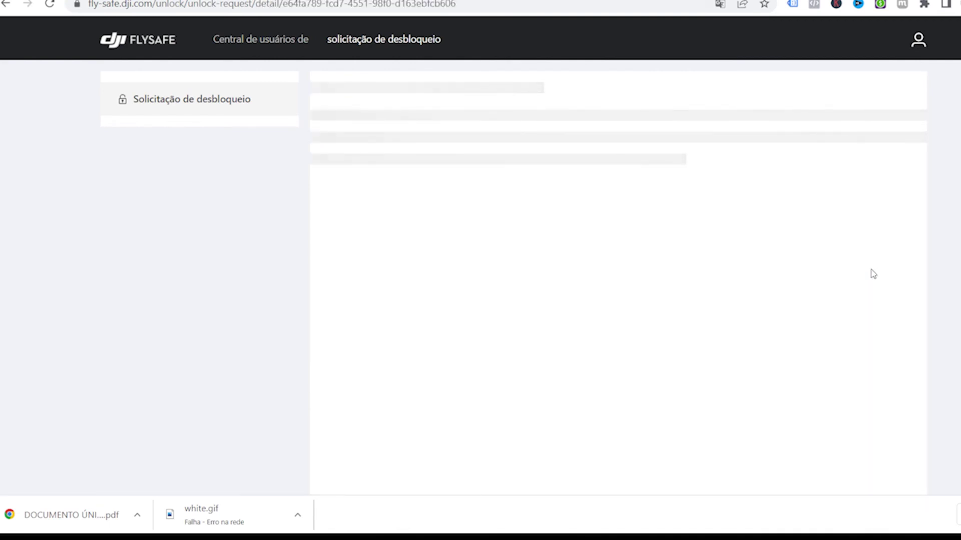
{"action": "scroll", "coordinate": [827, 243], "scroll_direction": "down", "scroll_amount": 2}
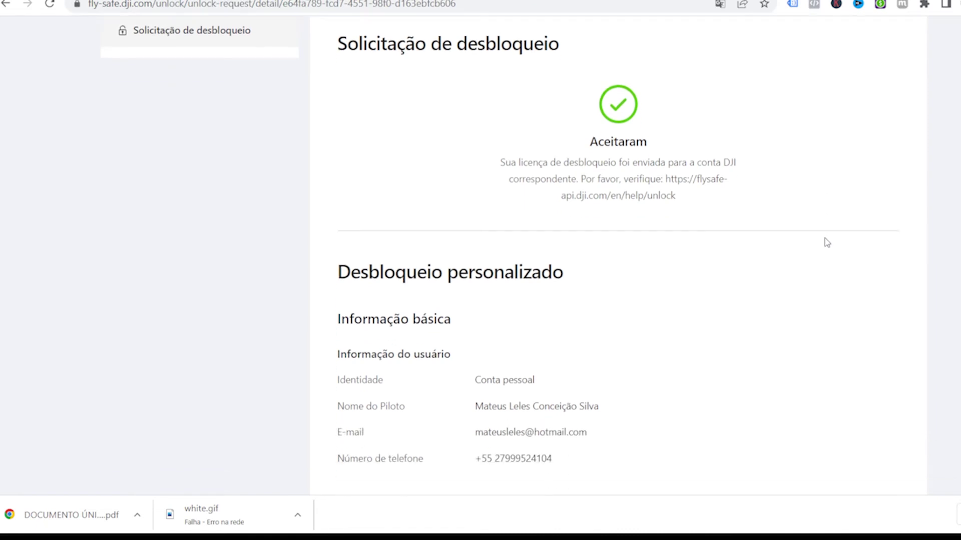
{"action": "scroll", "coordinate": [827, 243], "scroll_direction": "down", "scroll_amount": 3}
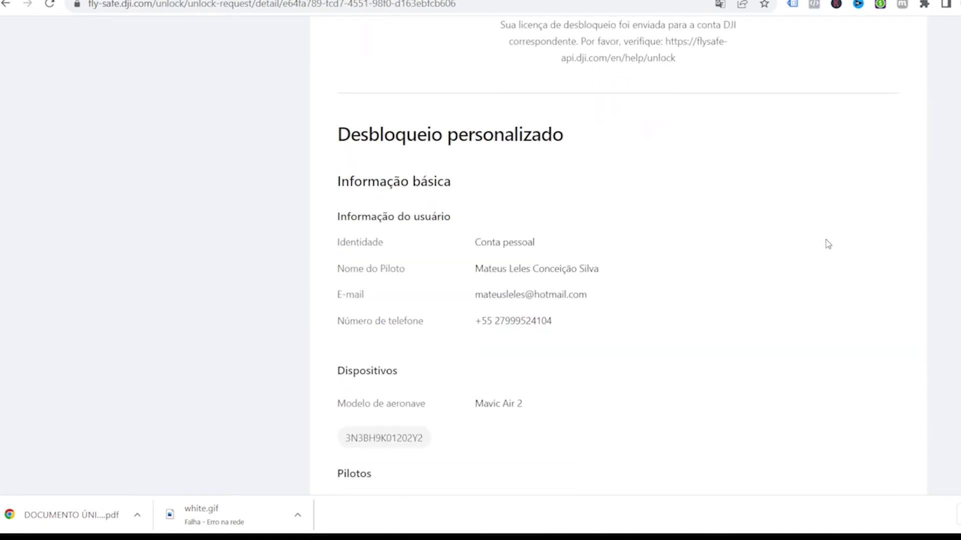
{"action": "scroll", "coordinate": [828, 246], "scroll_direction": "down", "scroll_amount": 1}
{"action": "scroll", "coordinate": [828, 247], "scroll_direction": "up", "scroll_amount": 4}
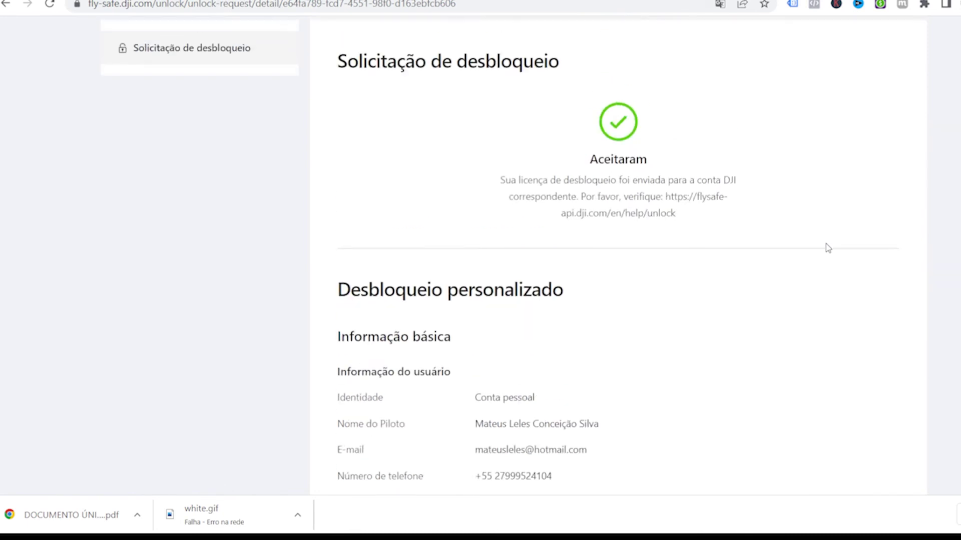
{"action": "scroll", "coordinate": [829, 248], "scroll_direction": "down", "scroll_amount": 4}
{"action": "scroll", "coordinate": [829, 252], "scroll_direction": "down", "scroll_amount": 10}
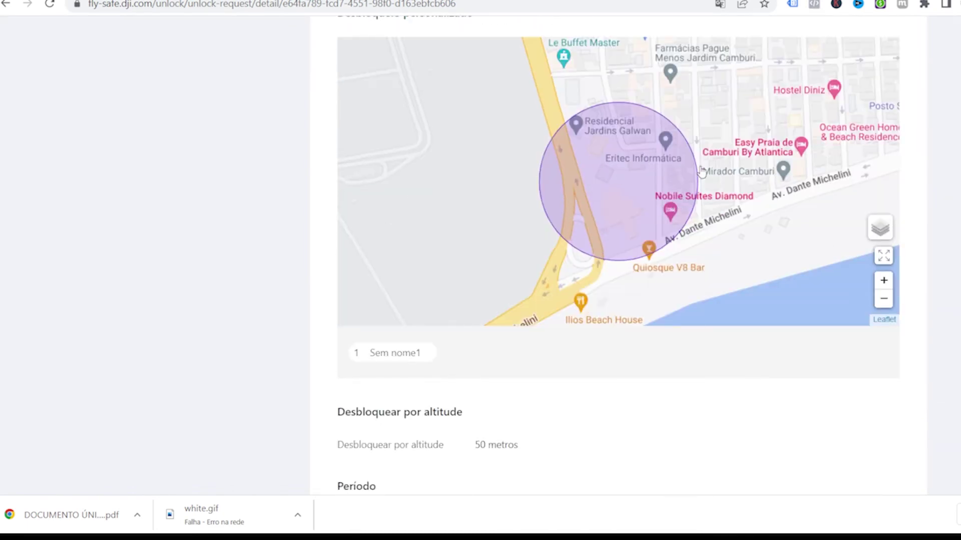
{"action": "scroll", "coordinate": [772, 192], "scroll_direction": "down", "scroll_amount": 1}
{"action": "scroll", "coordinate": [733, 185], "scroll_direction": "up", "scroll_amount": 1}
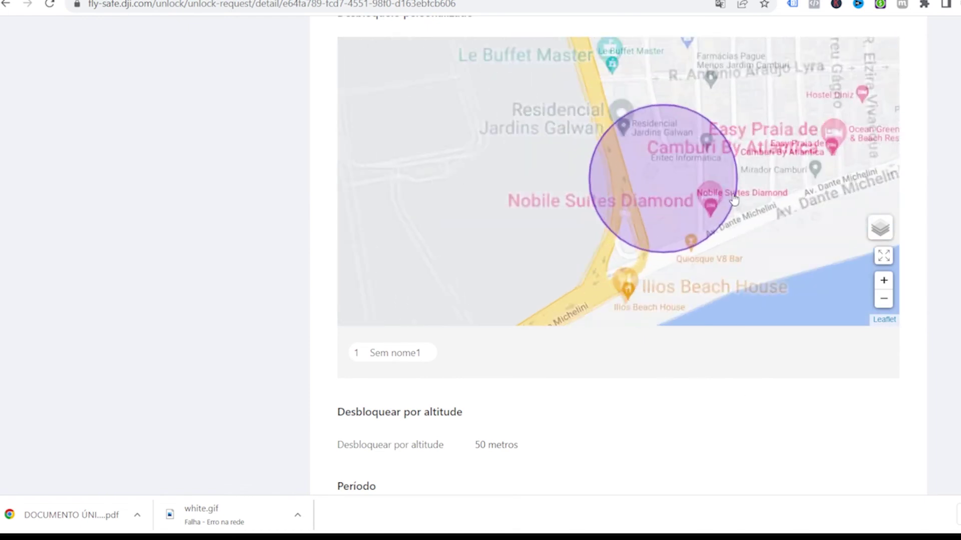
Review the rest of the unlock request, checking its period, reason, tracking number, user and device data, and approval status
{"action": "scroll", "coordinate": [661, 437], "scroll_direction": "down", "scroll_amount": 8}
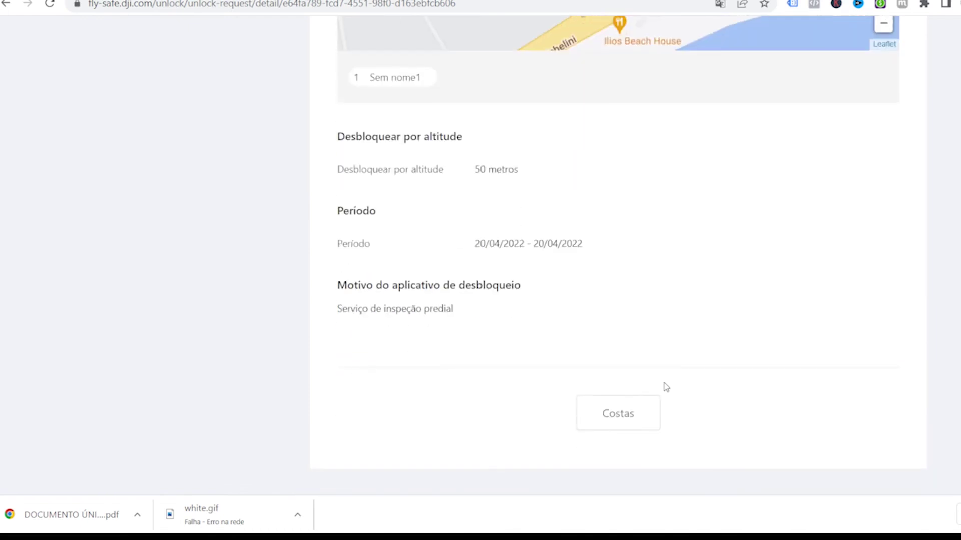
{"action": "scroll", "coordinate": [745, 309], "scroll_direction": "up", "scroll_amount": 10}
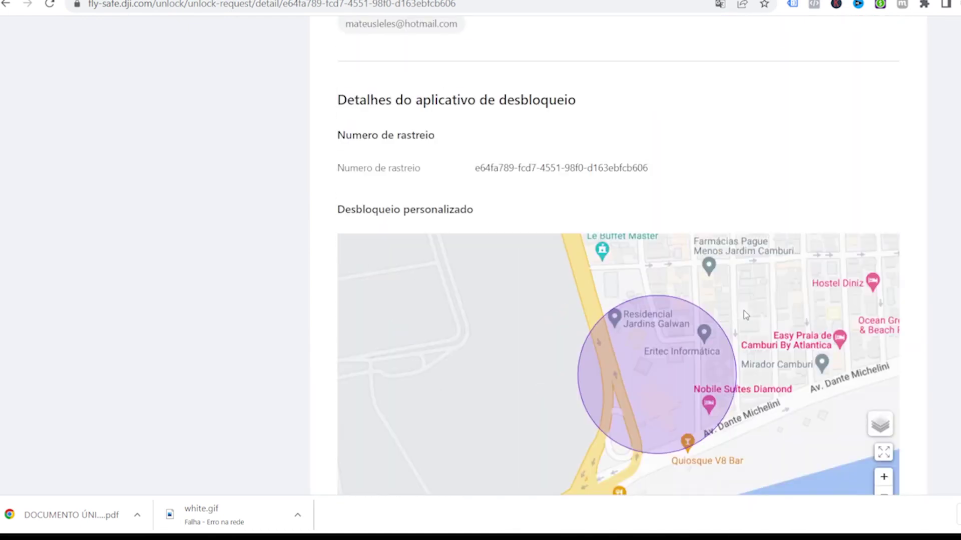
{"action": "left_click_drag", "start_coordinate": [338, 213], "coordinate": [648, 246]}
{"action": "scroll", "coordinate": [707, 316], "scroll_direction": "up", "scroll_amount": 7}
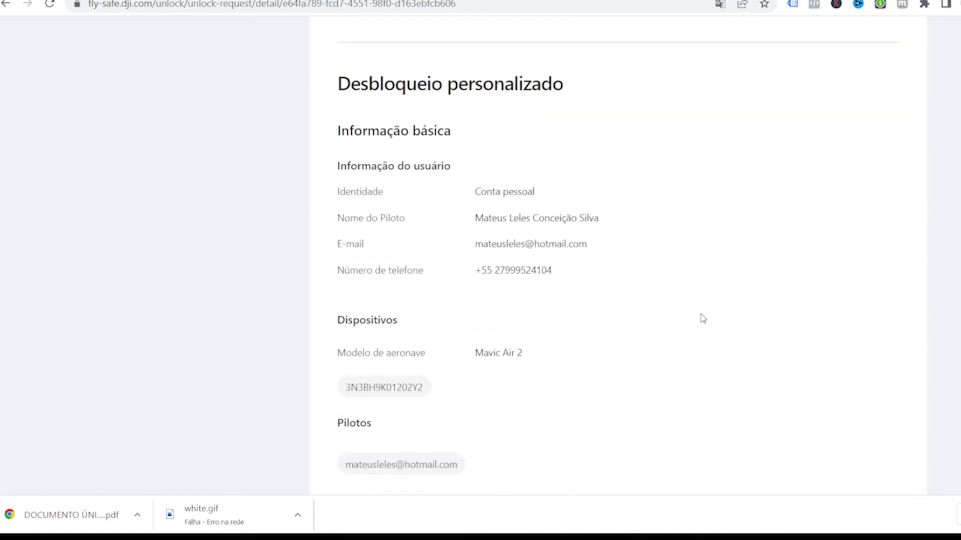
{"action": "scroll", "coordinate": [707, 316], "scroll_direction": "up", "scroll_amount": 4}
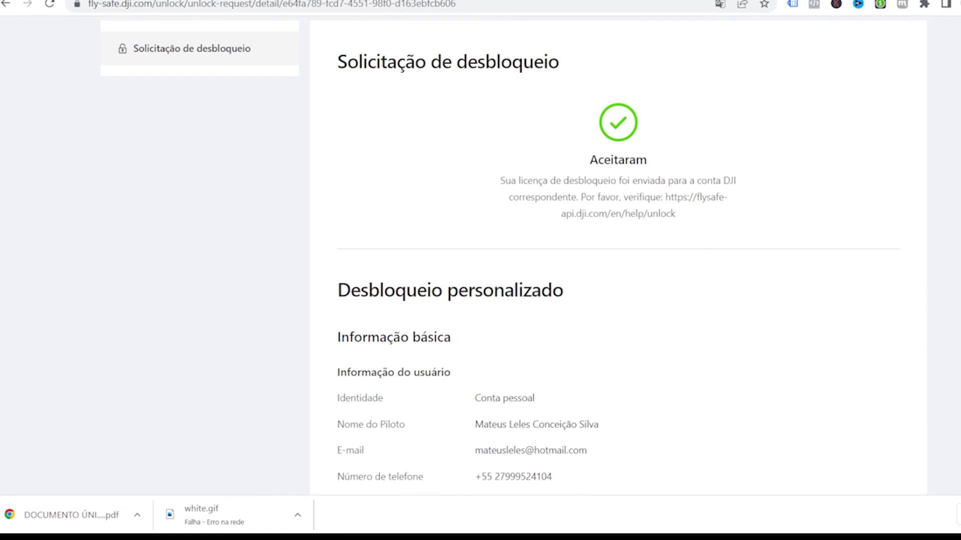
{"action": "scroll", "coordinate": [481, 256], "scroll_direction": "up", "scroll_amount": 1}
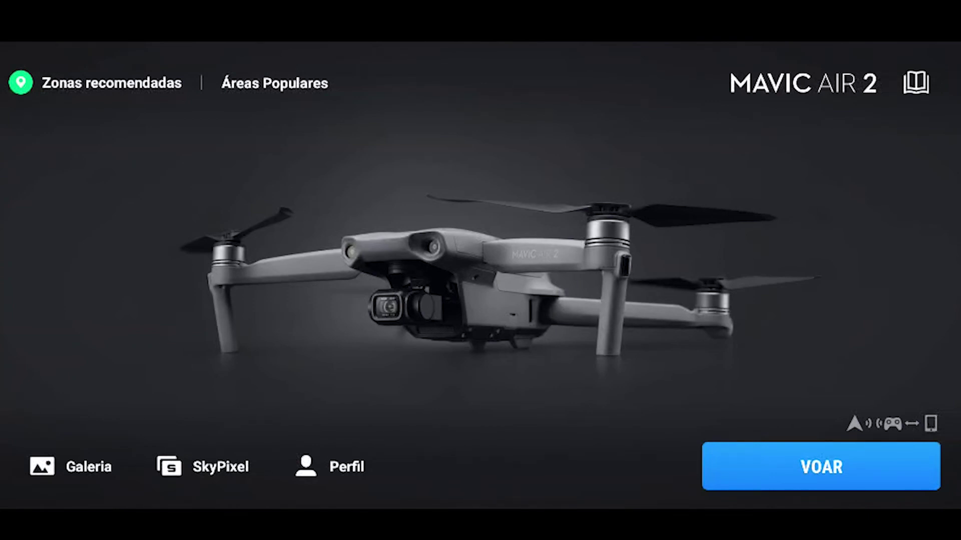
In the DJI Fly app, open the account's GEO zone unlock licences and import the licence for area Unnamed1 to the aircraft
{"action": "left_click", "coordinate": [330, 467]}
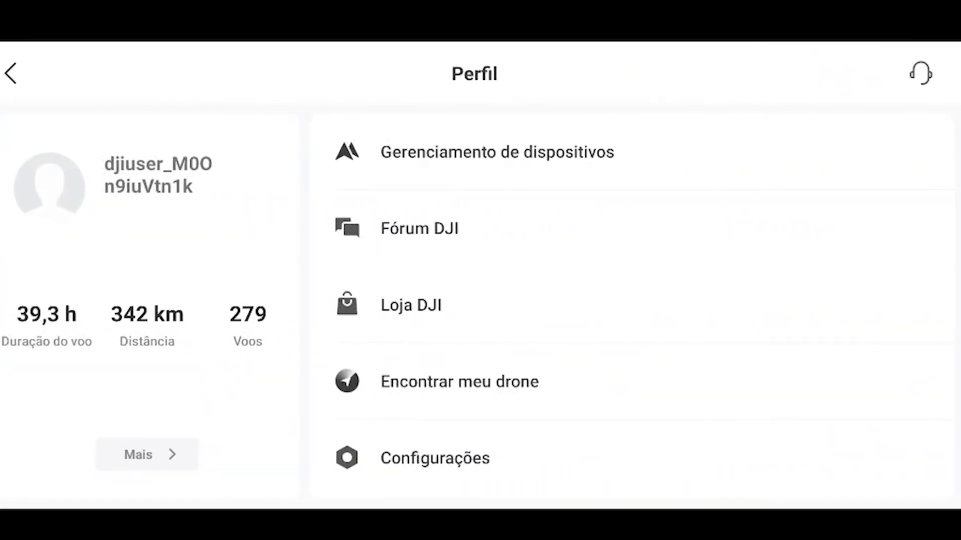
{"action": "left_click", "coordinate": [434, 458]}
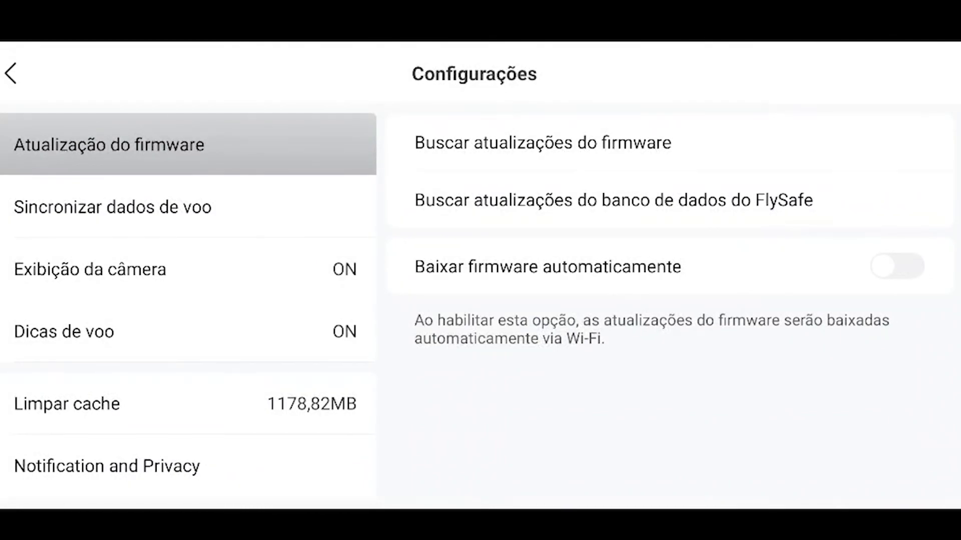
{"action": "scroll", "coordinate": [188, 300], "scroll_direction": "down", "scroll_amount": 6}
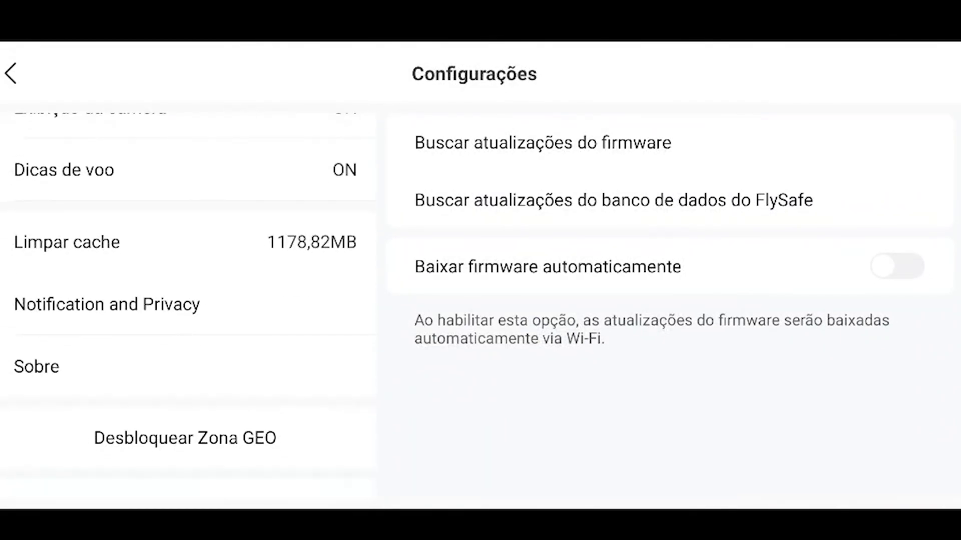
{"action": "left_click", "coordinate": [185, 281]}
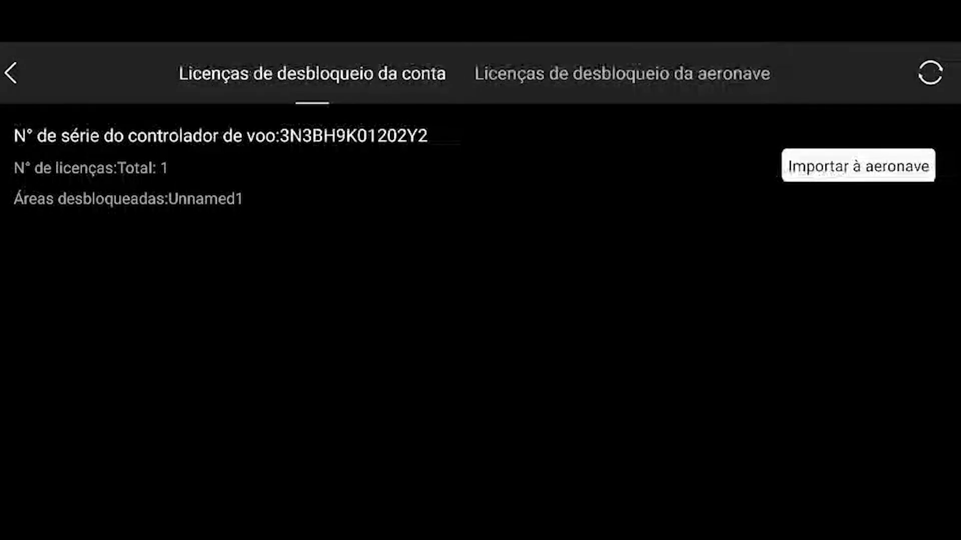
{"action": "left_click", "coordinate": [858, 165]}
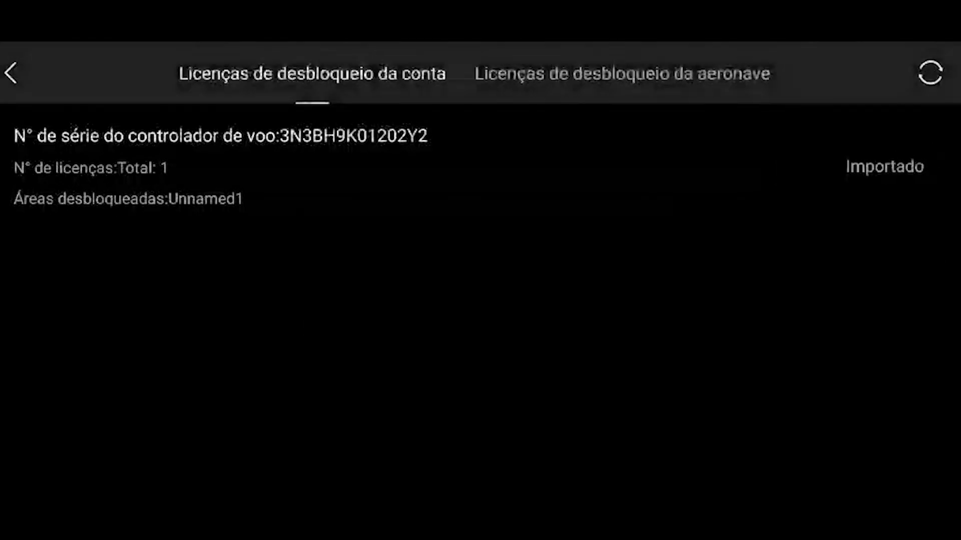